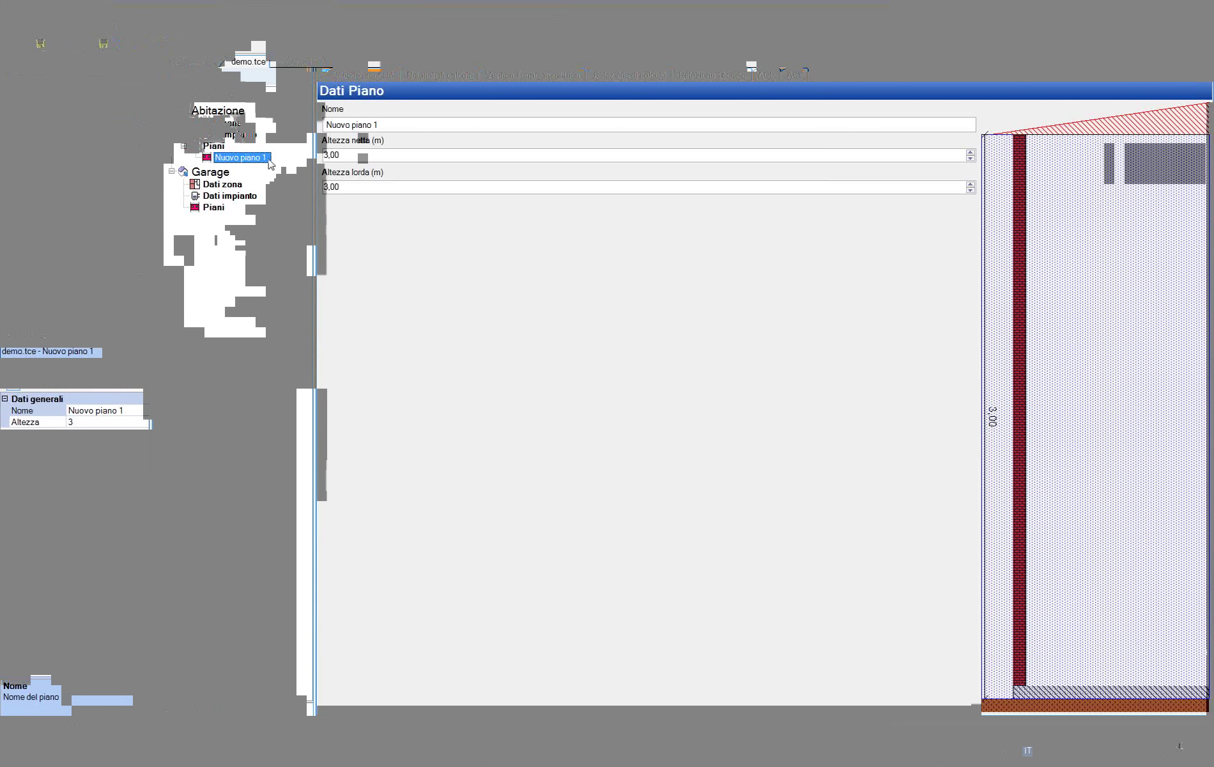
Rename the floor under the Abitazione zone as PT
click(269, 161)
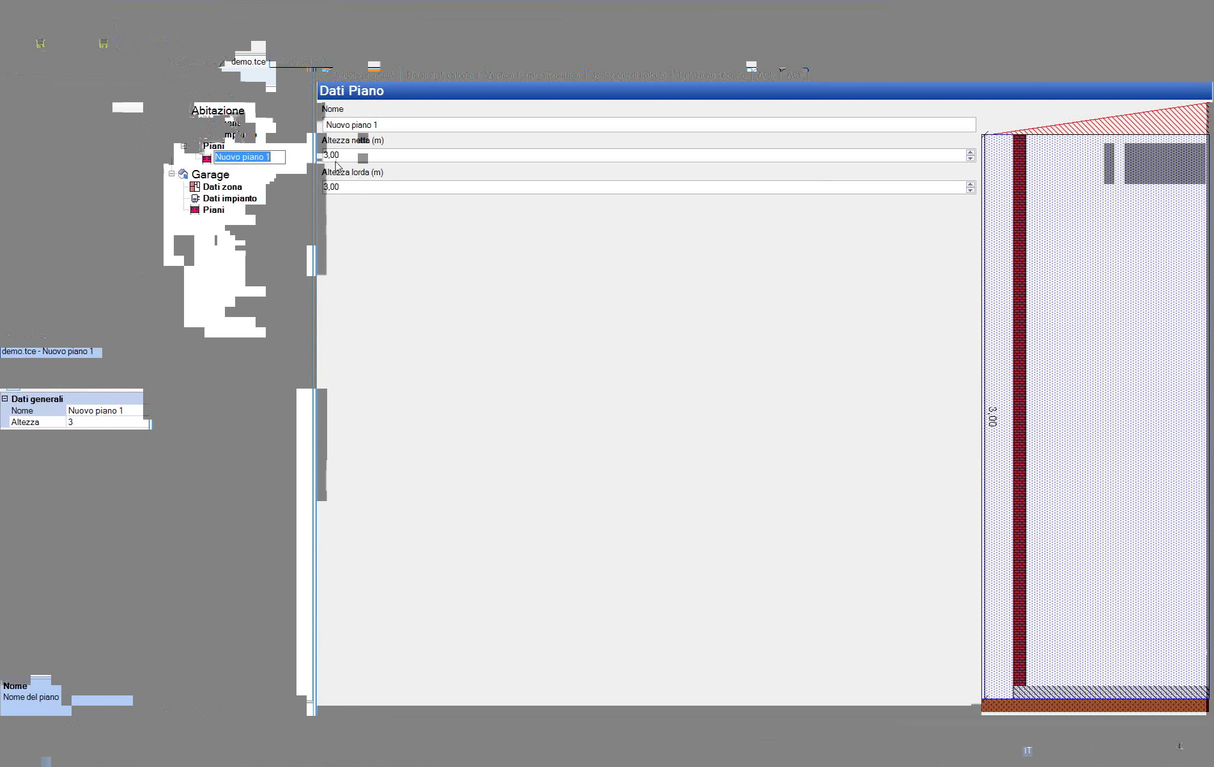
text(P)
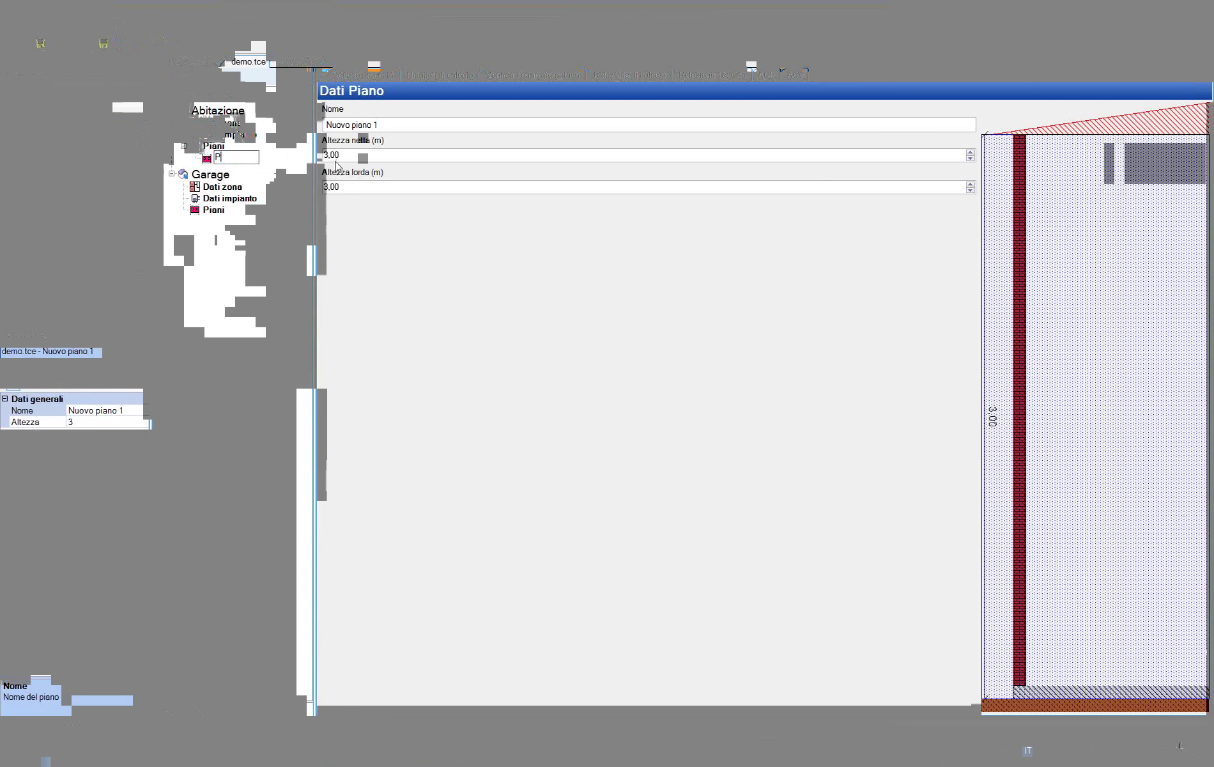
text(iT)
key(Return)
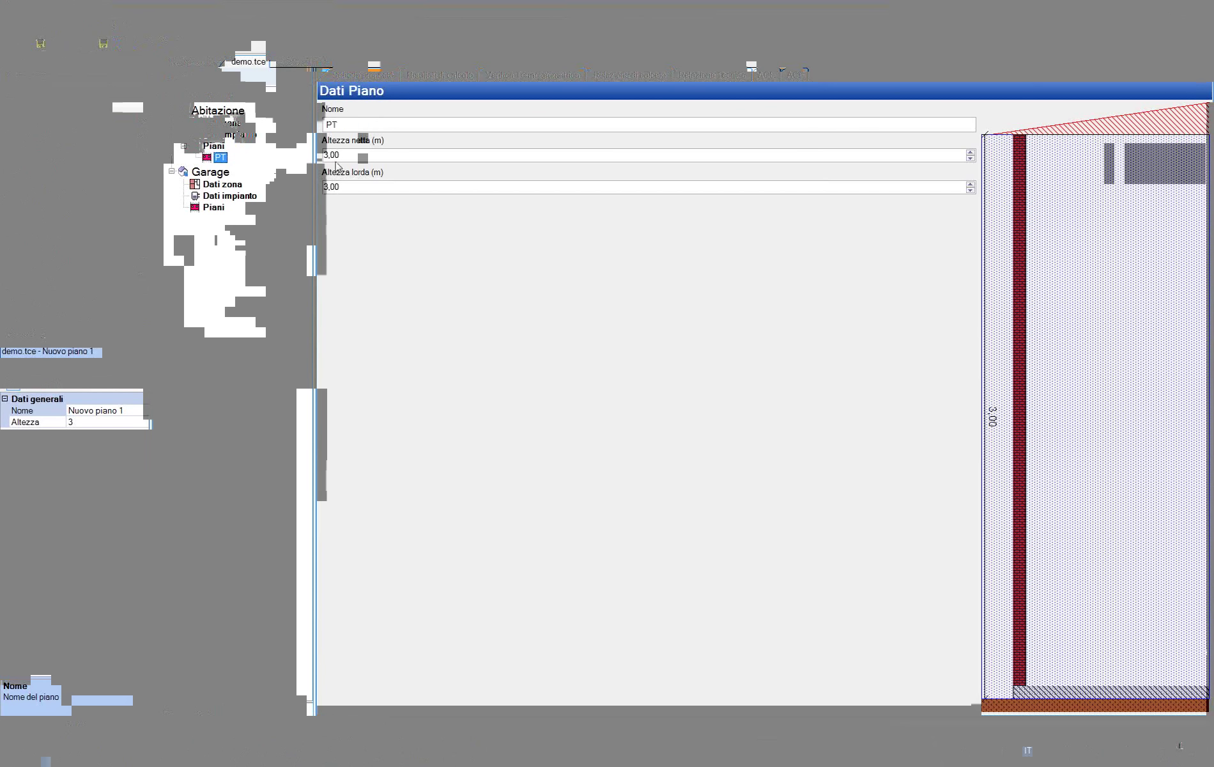
Set the PT floor's gross height to 3,3 m and its net height to 2,7 m
click(351, 157)
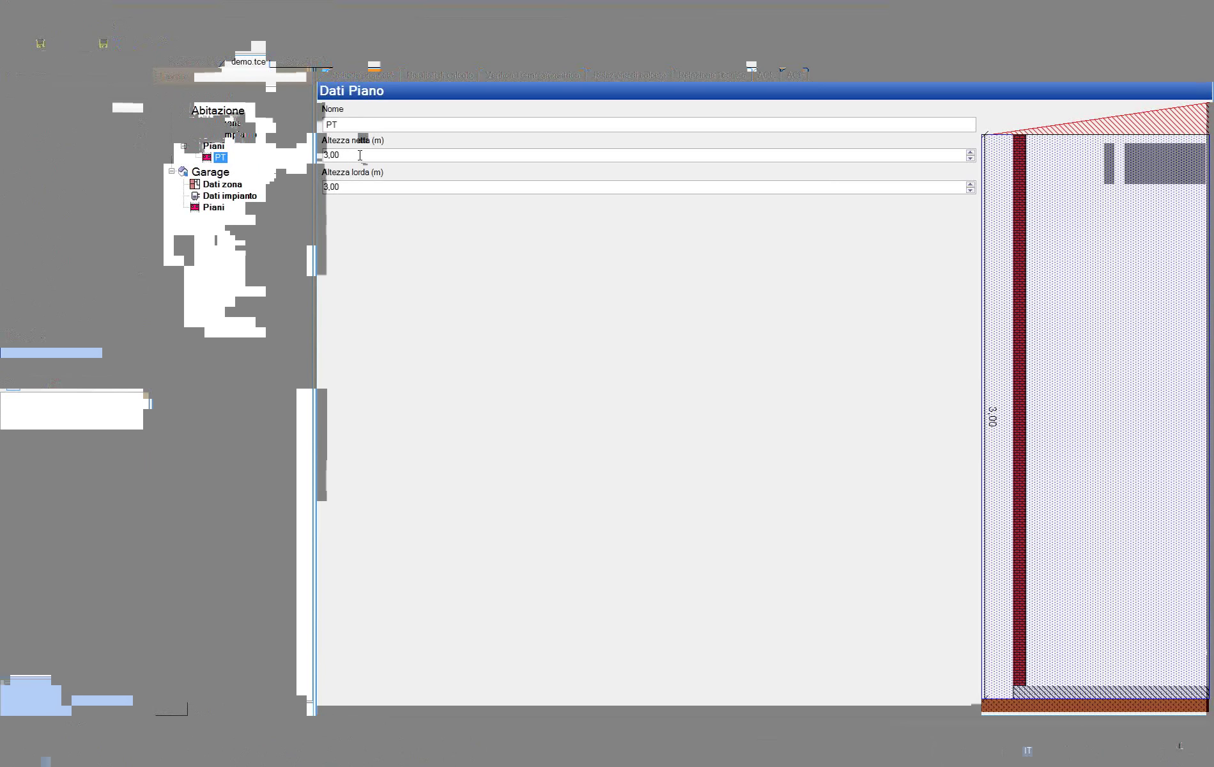
double_click(358, 188)
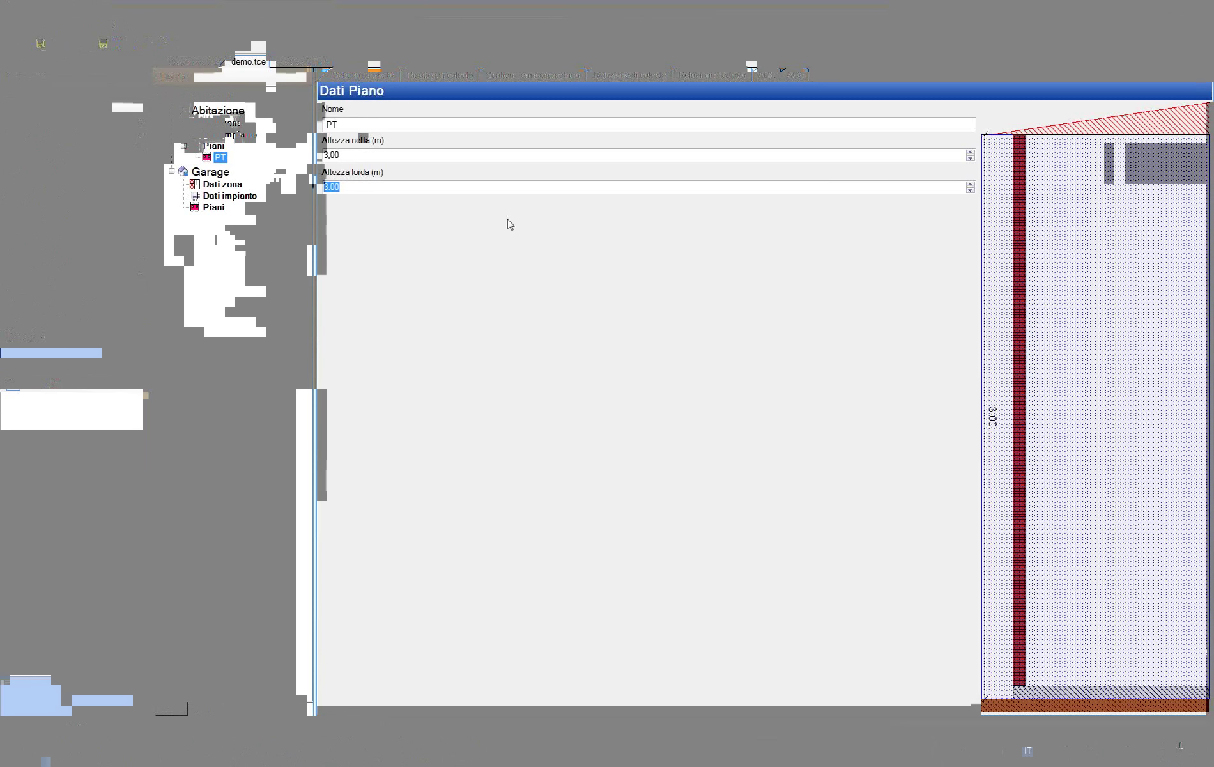
text(3,3)
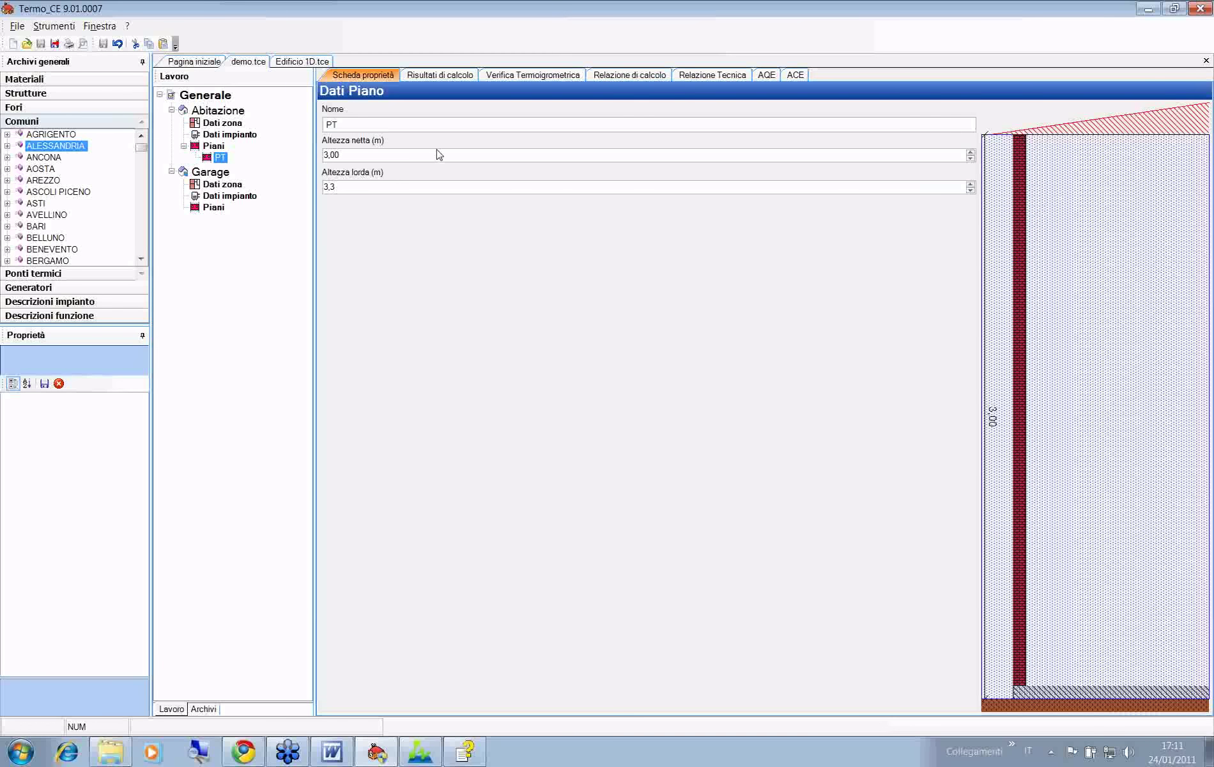
click(439, 155)
key(shift+Home)
text(2,7)
click(391, 187)
Add a new room to the PT floor and set its gross volume to 13,3*7,6*6
click(221, 158)
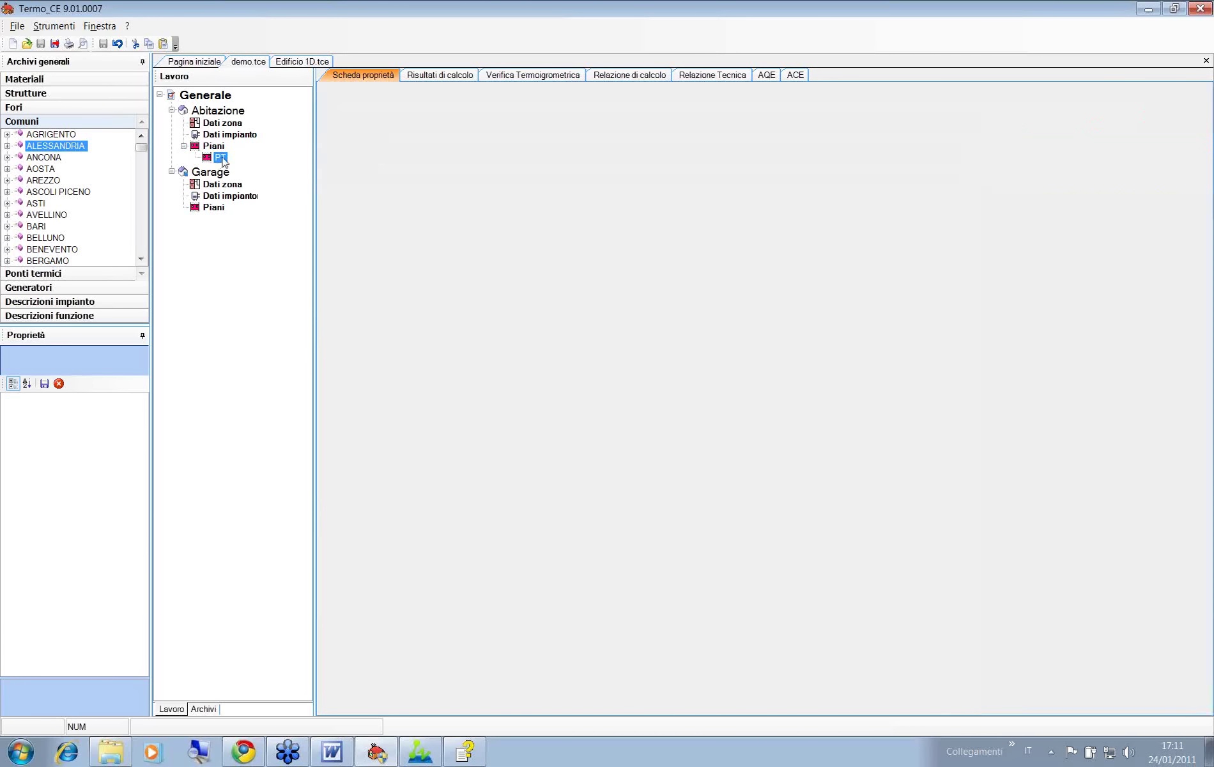
right_click(223, 161)
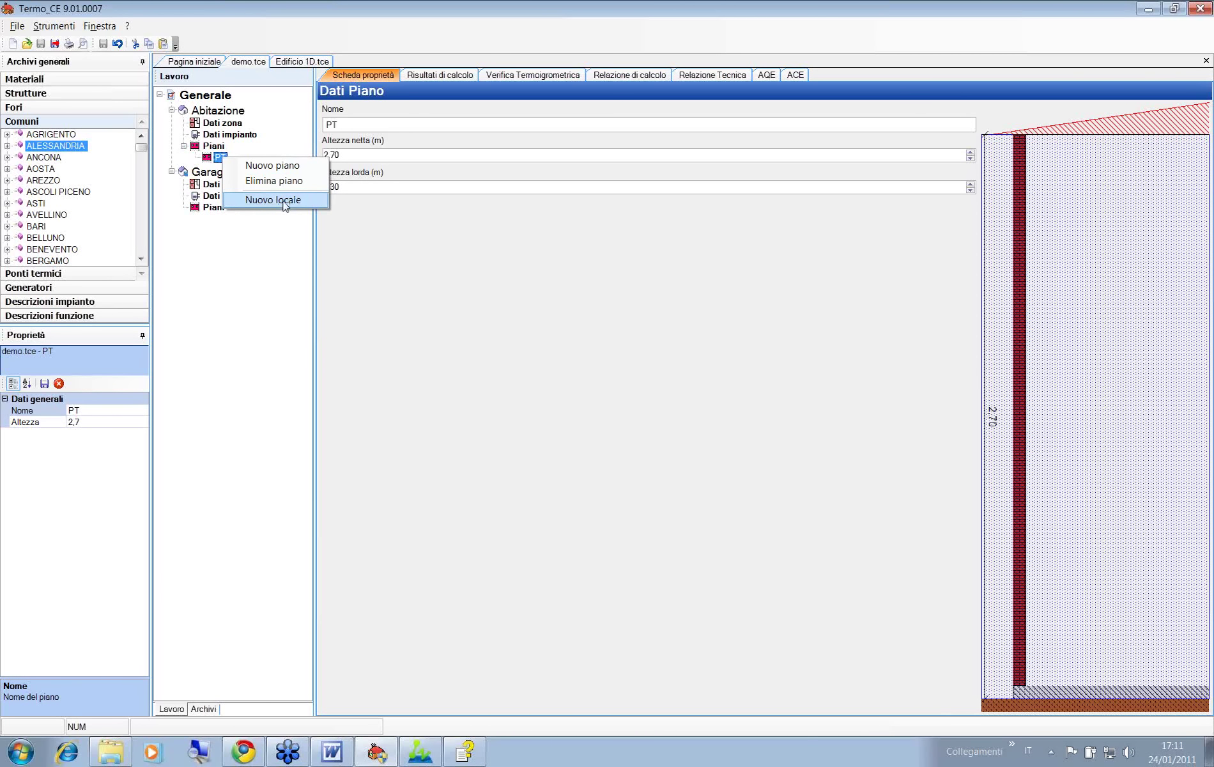
click(287, 202)
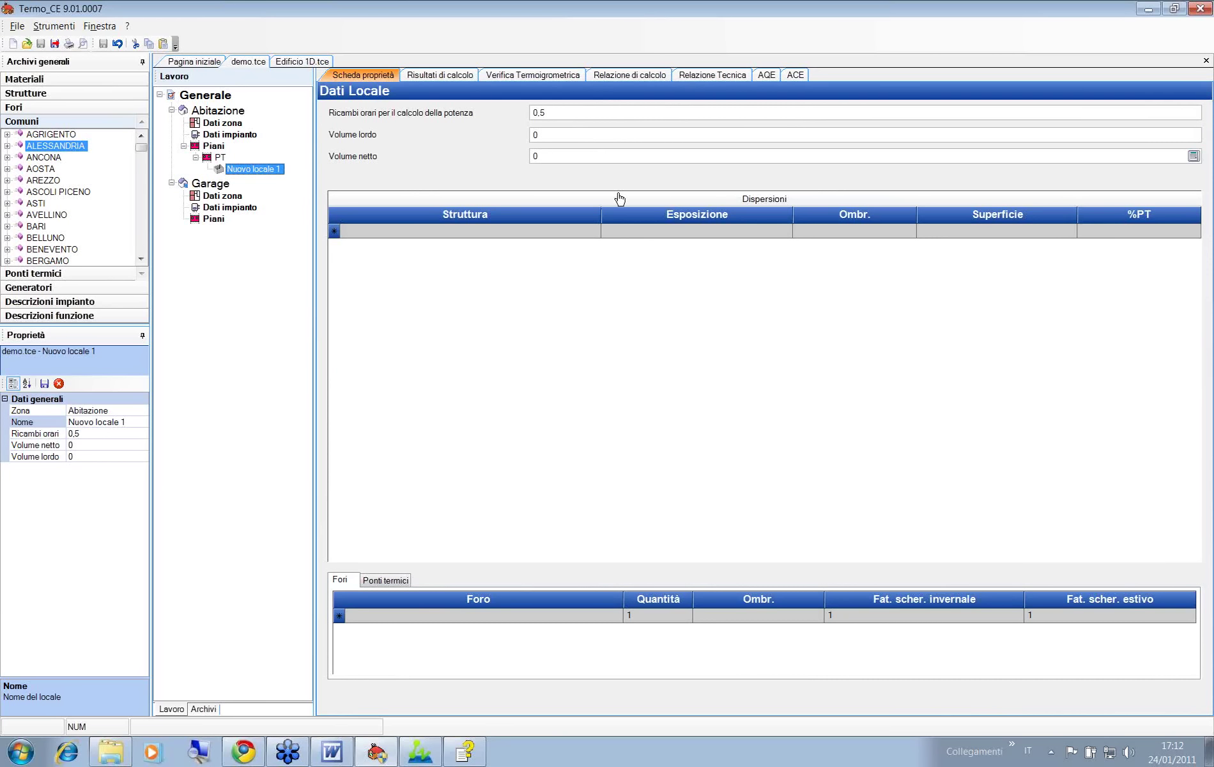
click(554, 135)
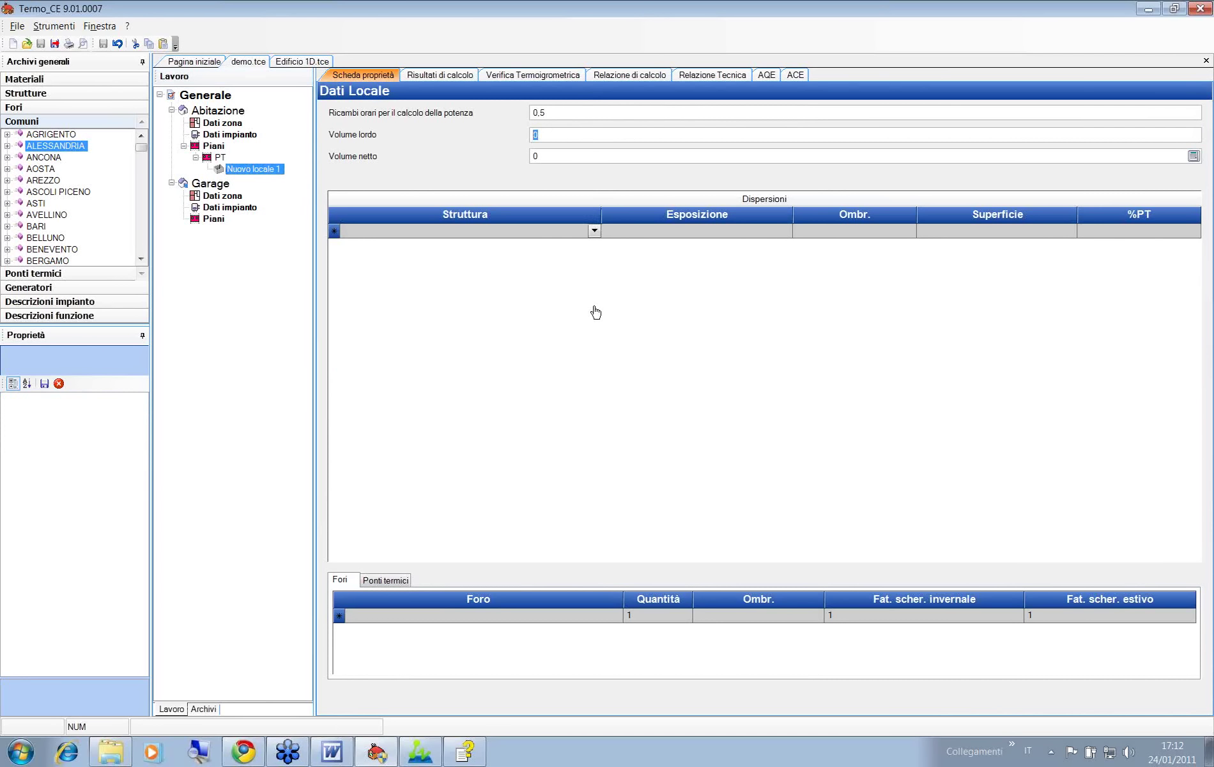
mouse_move(465, 758)
text(13,3*7,6*6)
key(Return)
Calculate the room's net volume from the gross volume using the Nuova costruzione construction type
click(562, 154)
click(1194, 156)
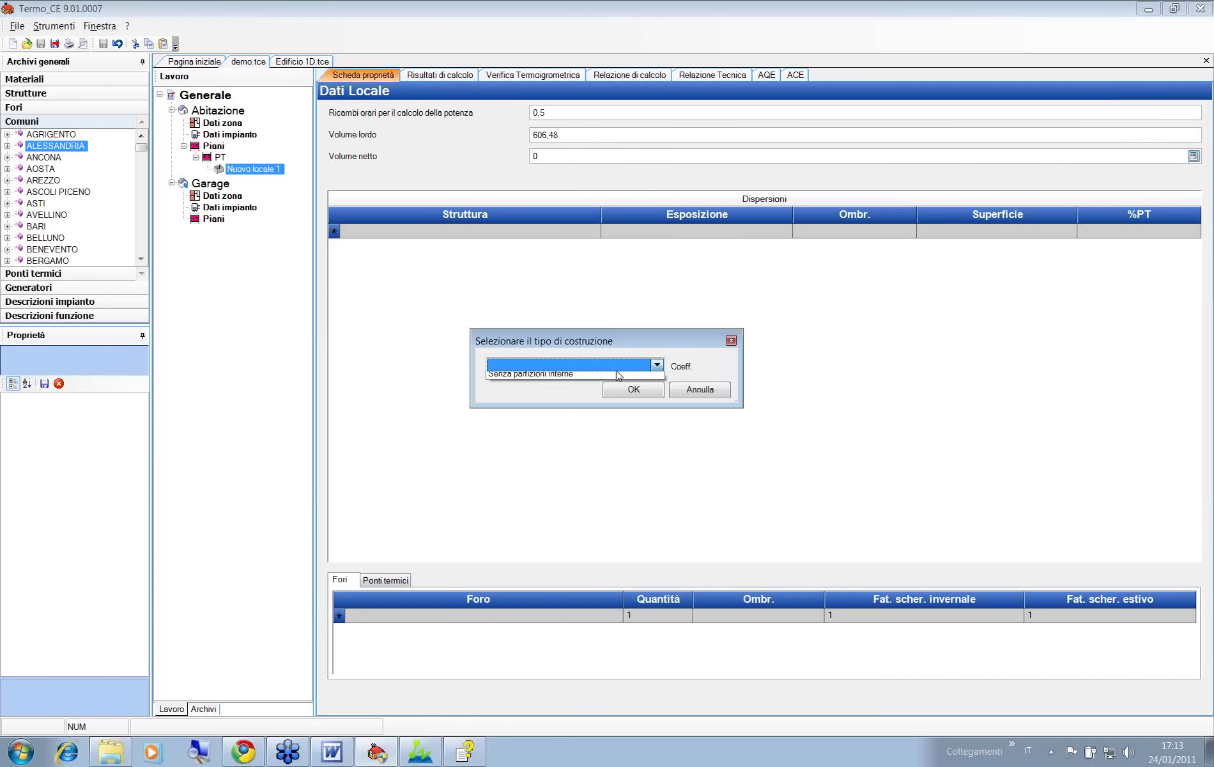
click(617, 377)
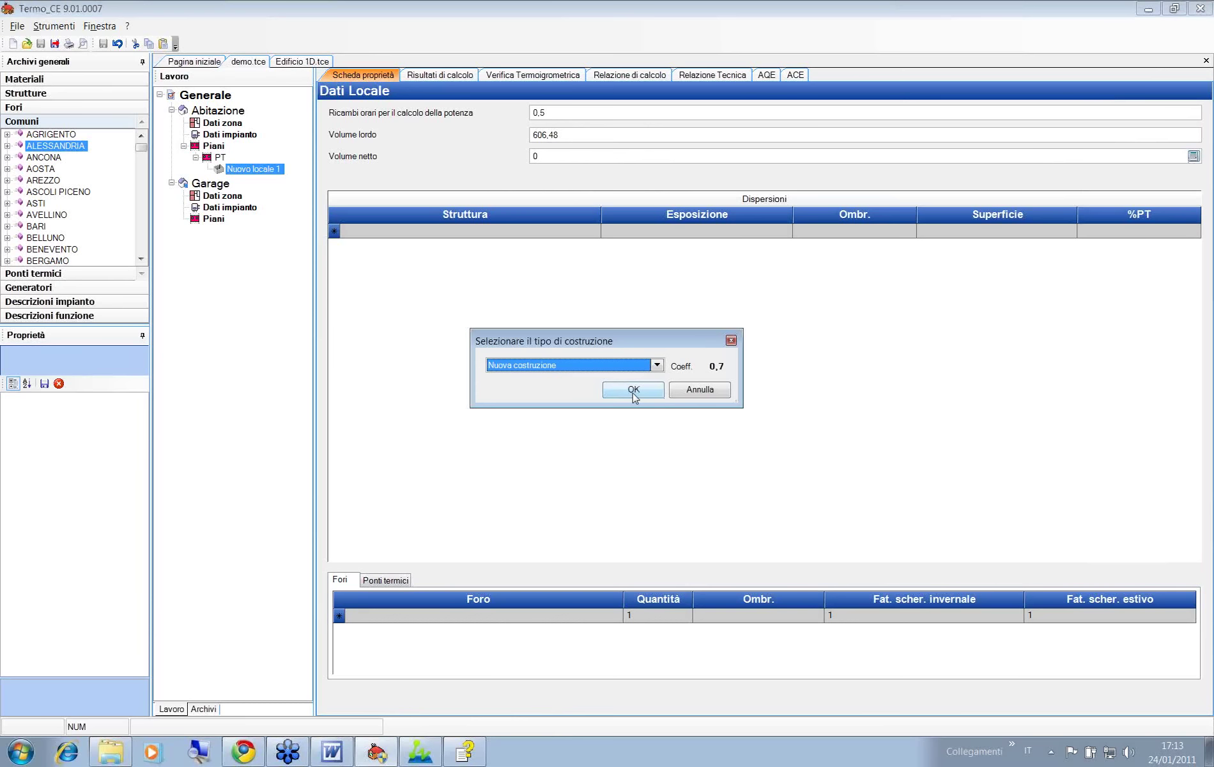
click(634, 391)
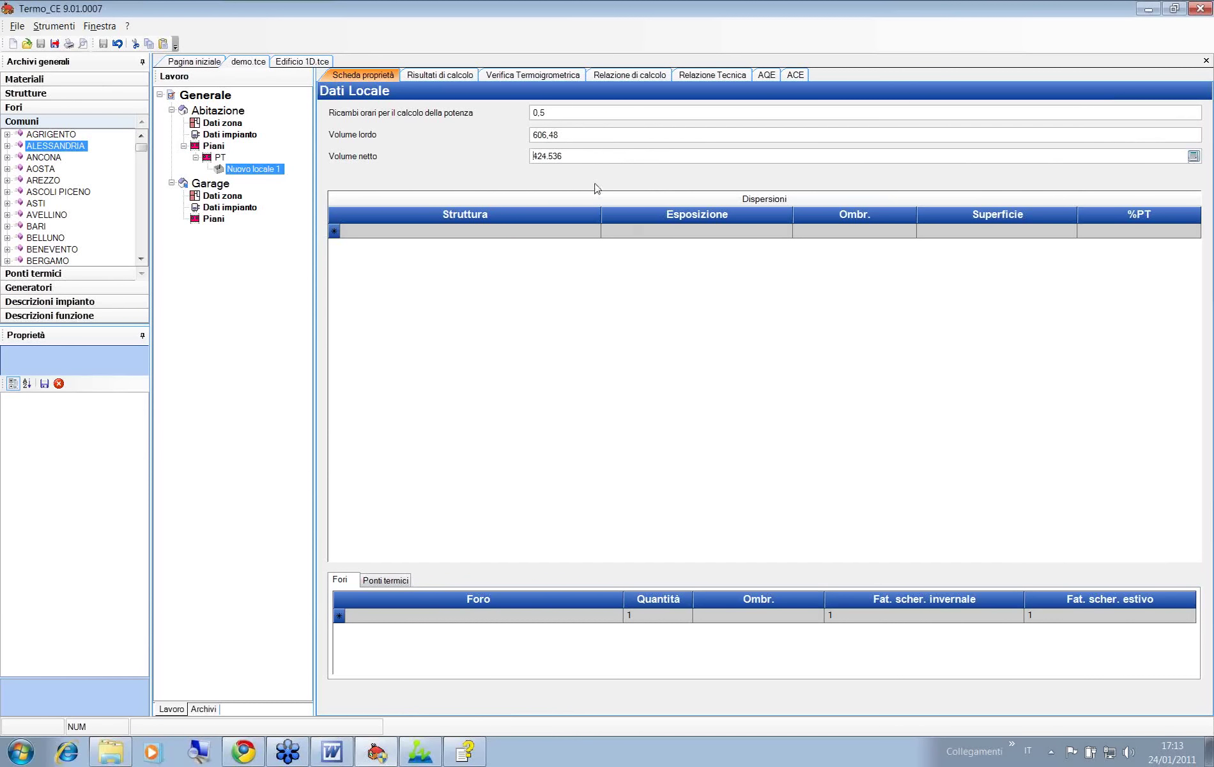
click(568, 153)
Rename the new room as Appartamento and dismiss the data entry error notice
click(241, 173)
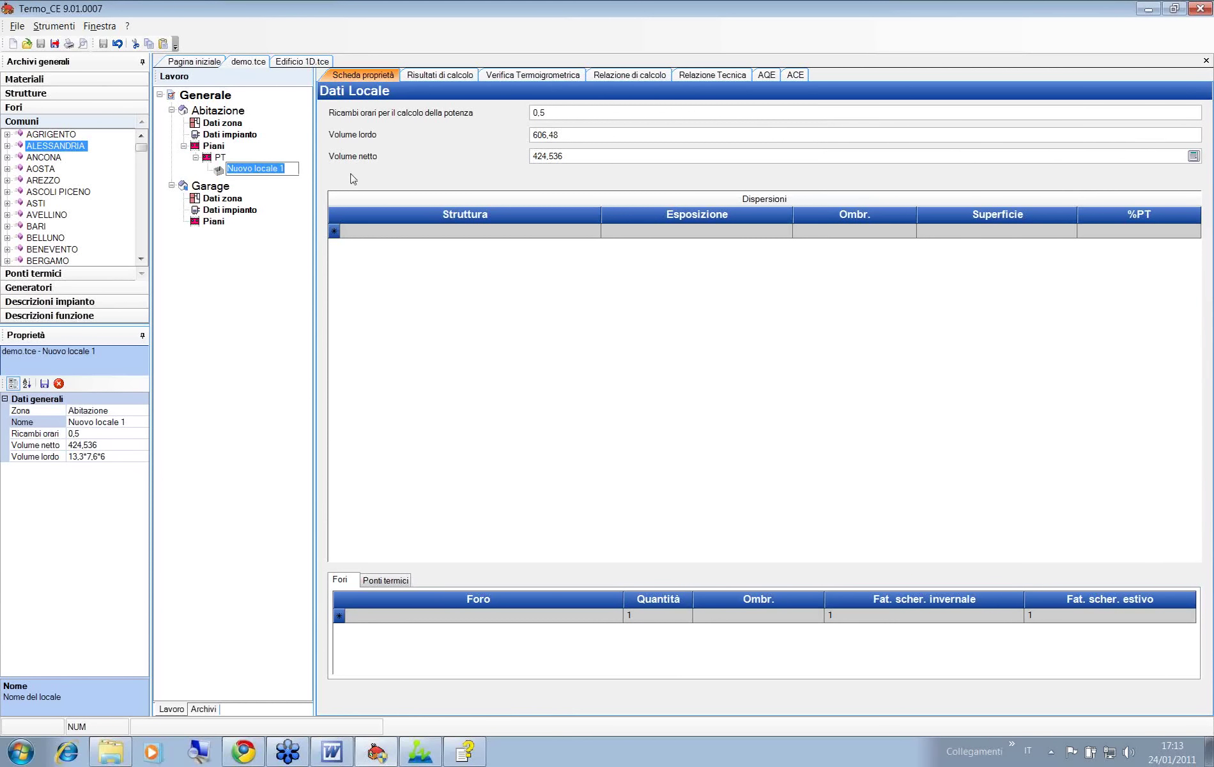
text(Appartamento)
key(Return)
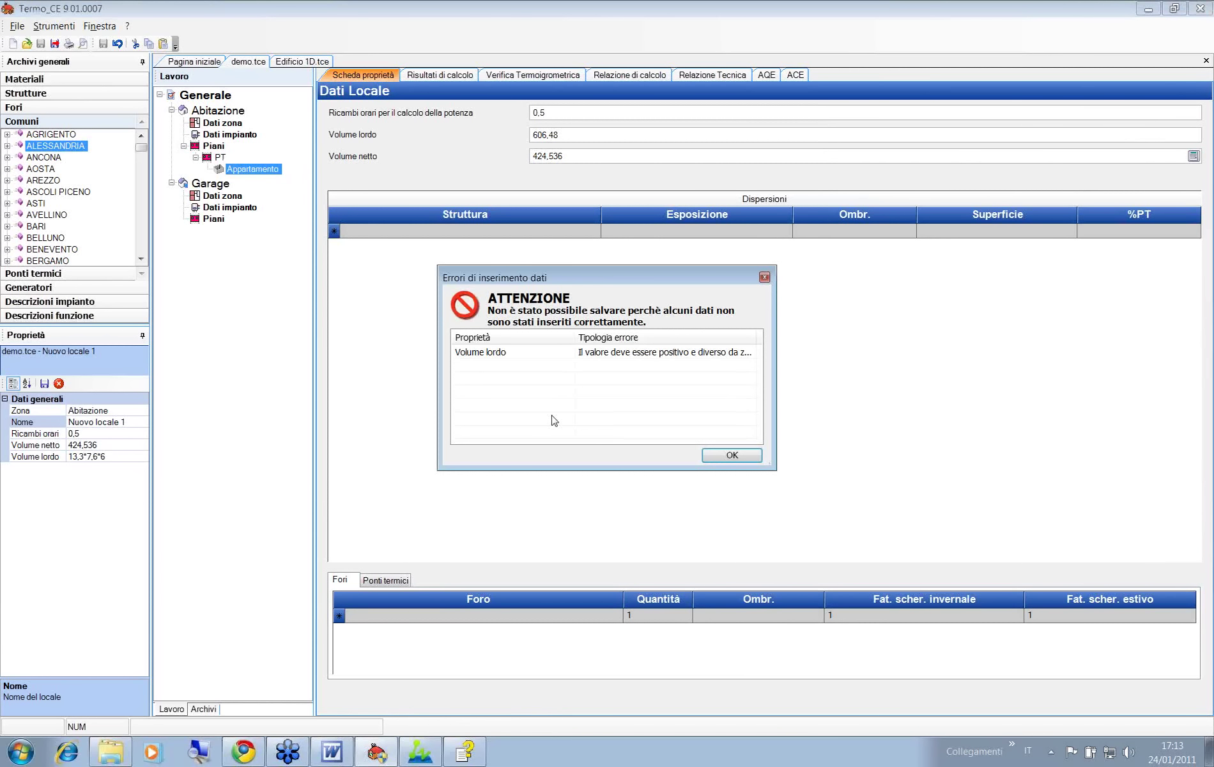
click(722, 457)
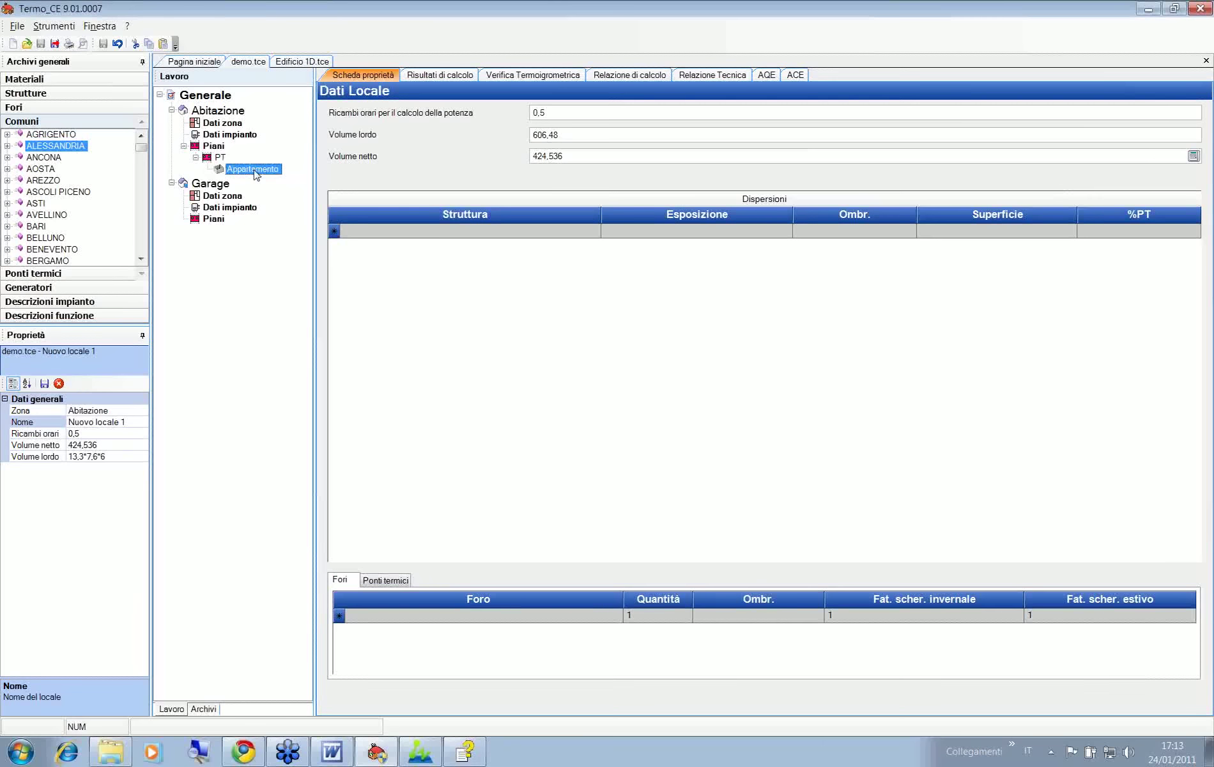
Add a heat loss entry to Appartamento with structure Parete esterna 33 cm, exposure Nord and surface 13,3*6
mouse_move(592, 236)
click(594, 233)
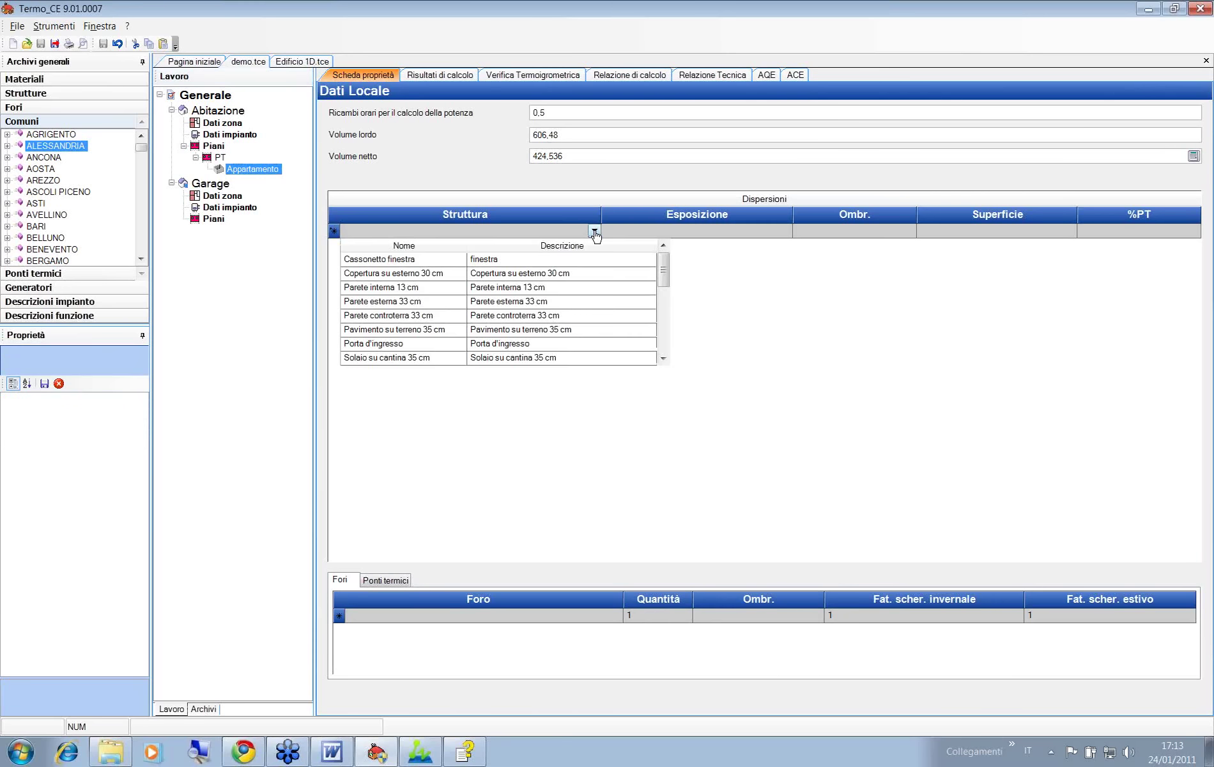
click(560, 274)
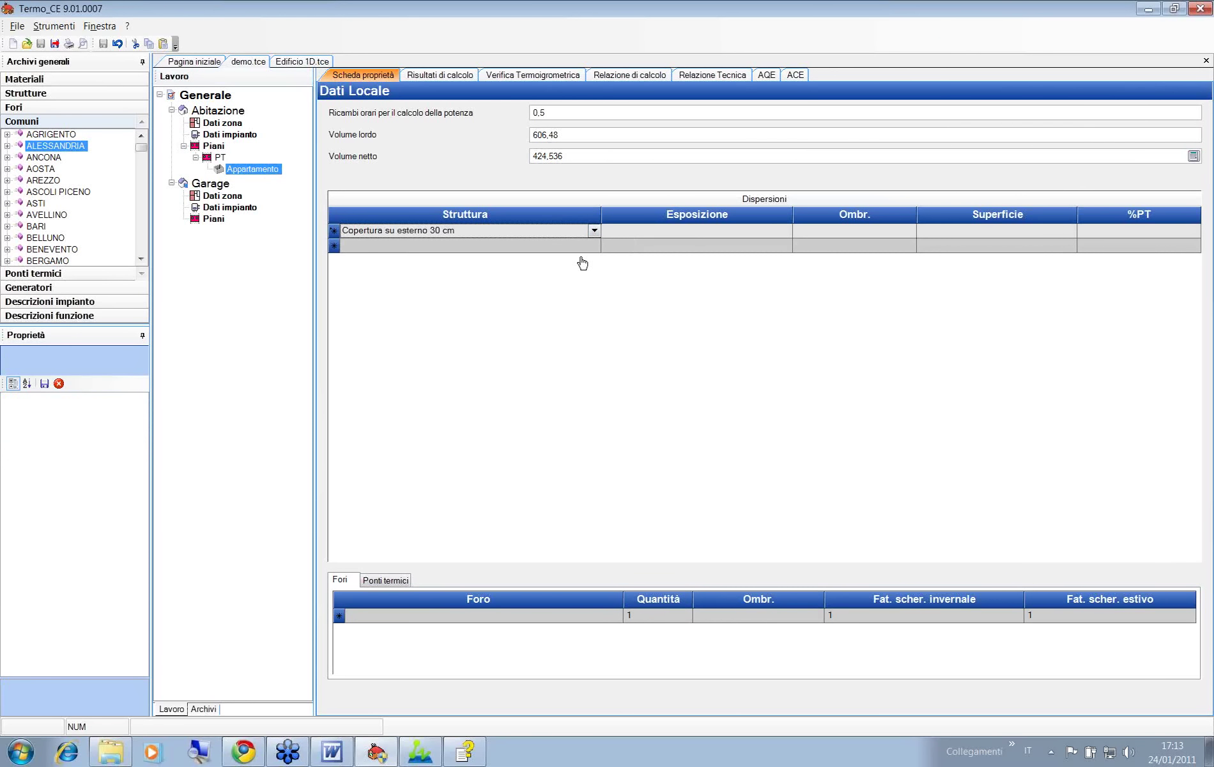
click(595, 231)
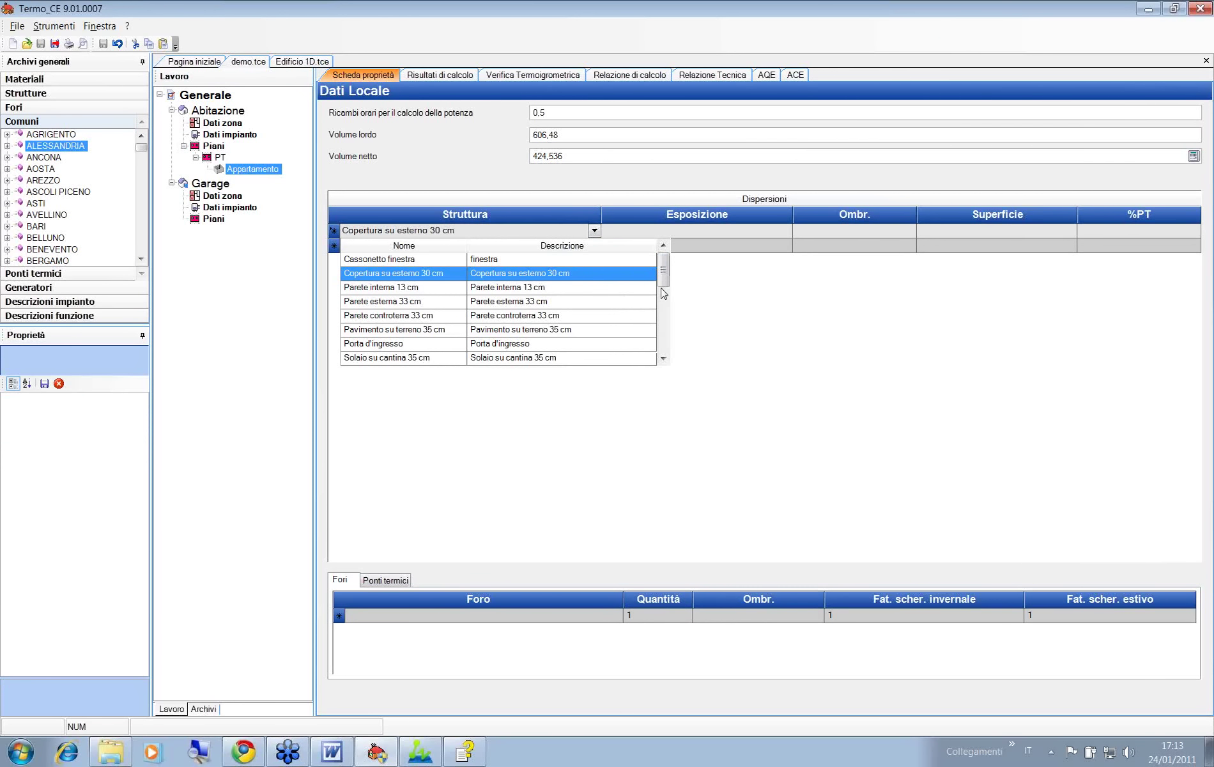
click(429, 306)
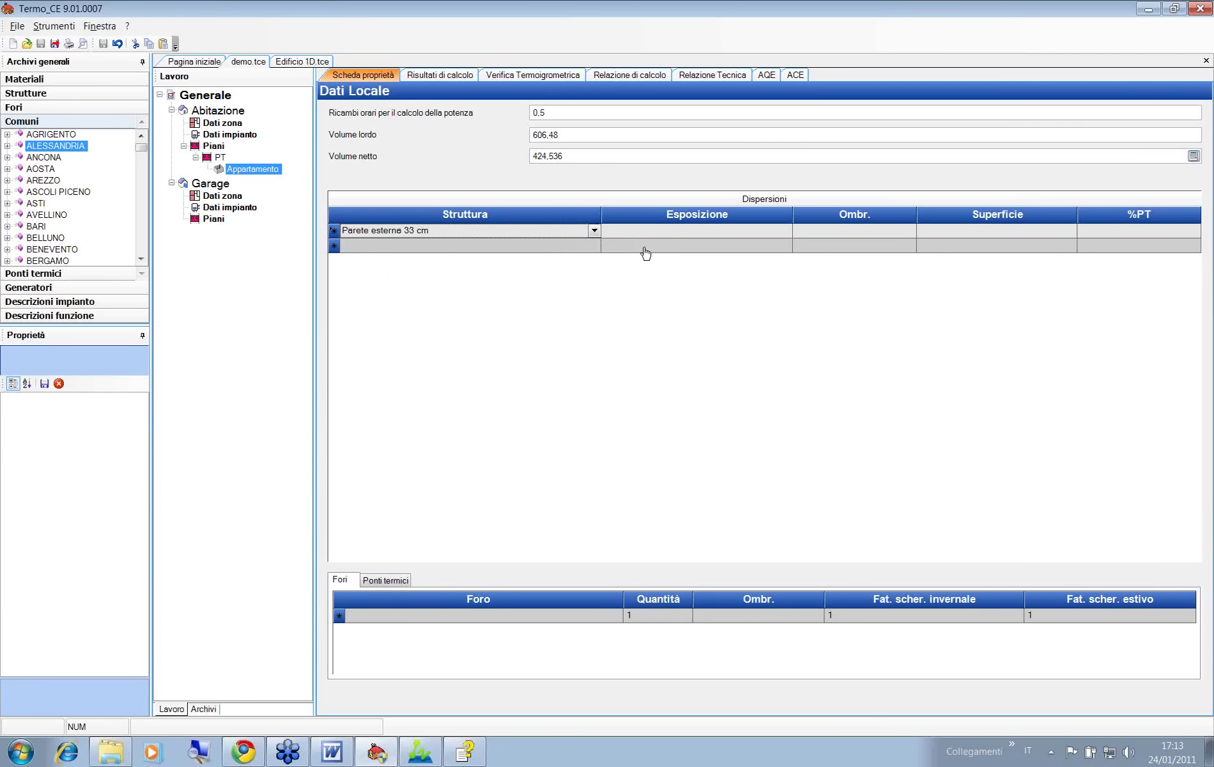
click(595, 231)
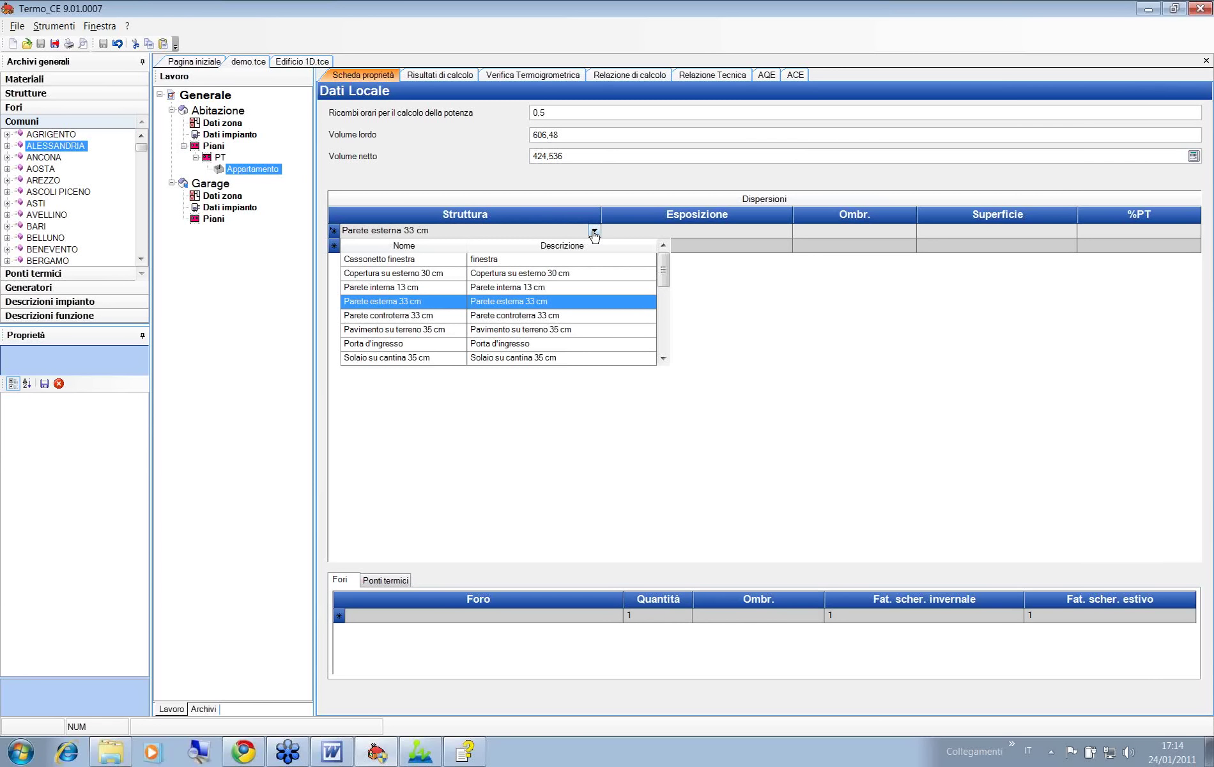
click(595, 233)
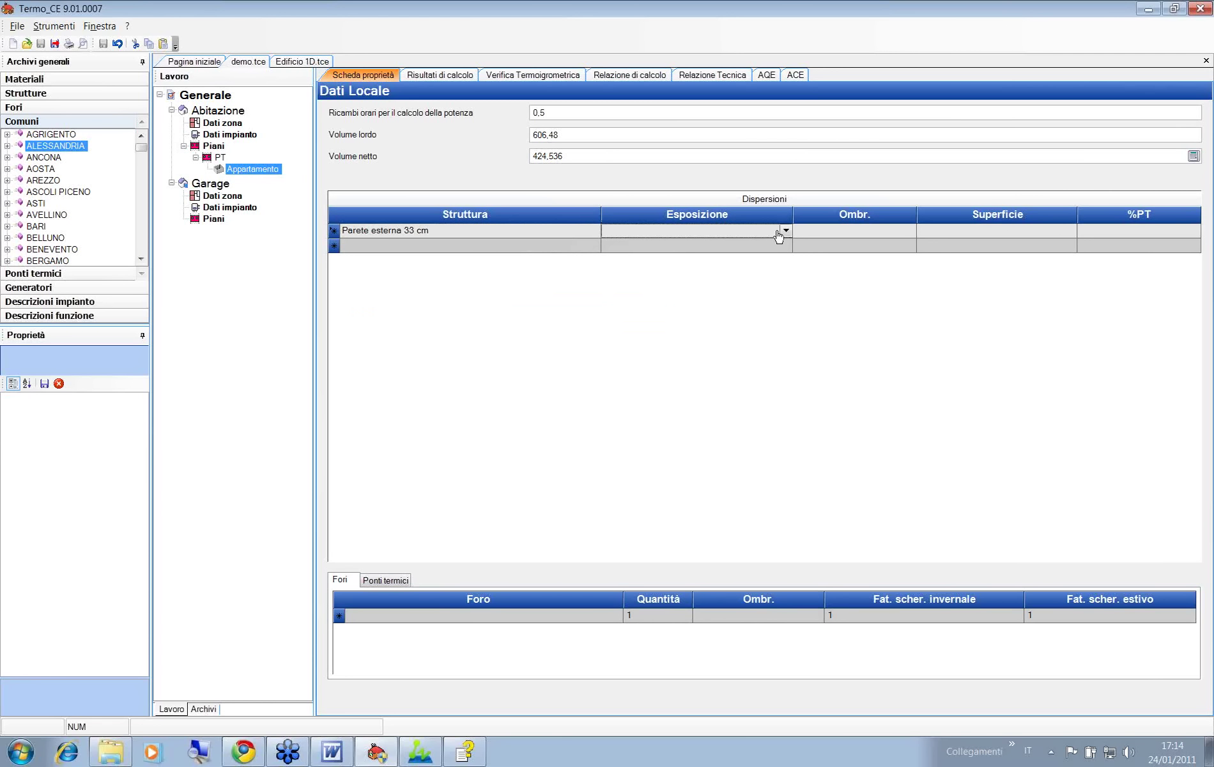
click(782, 231)
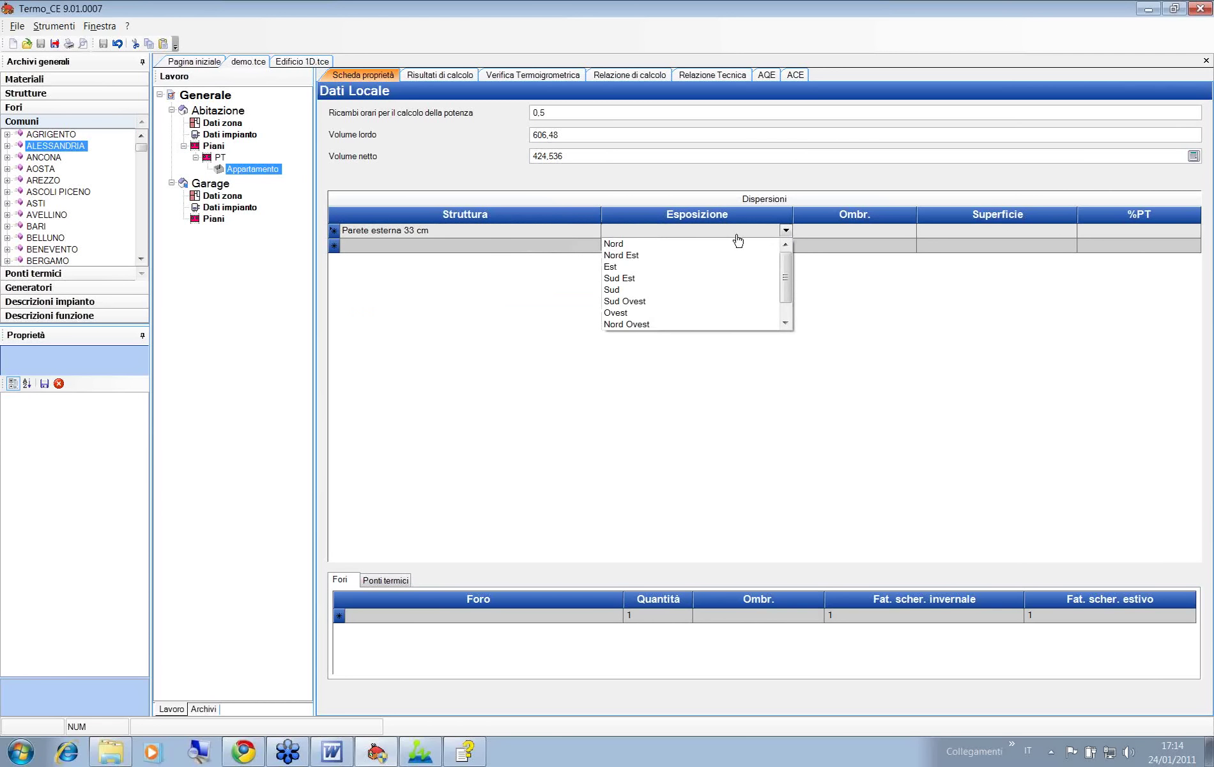
click(645, 244)
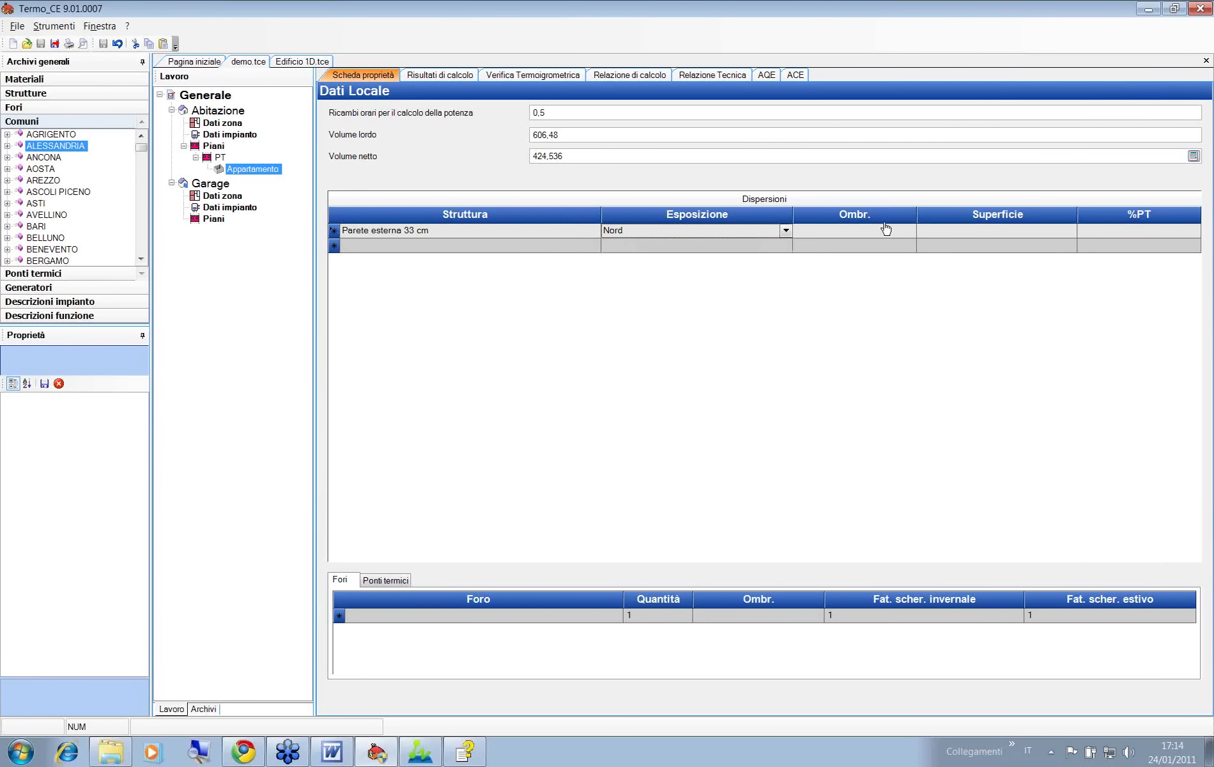
click(938, 232)
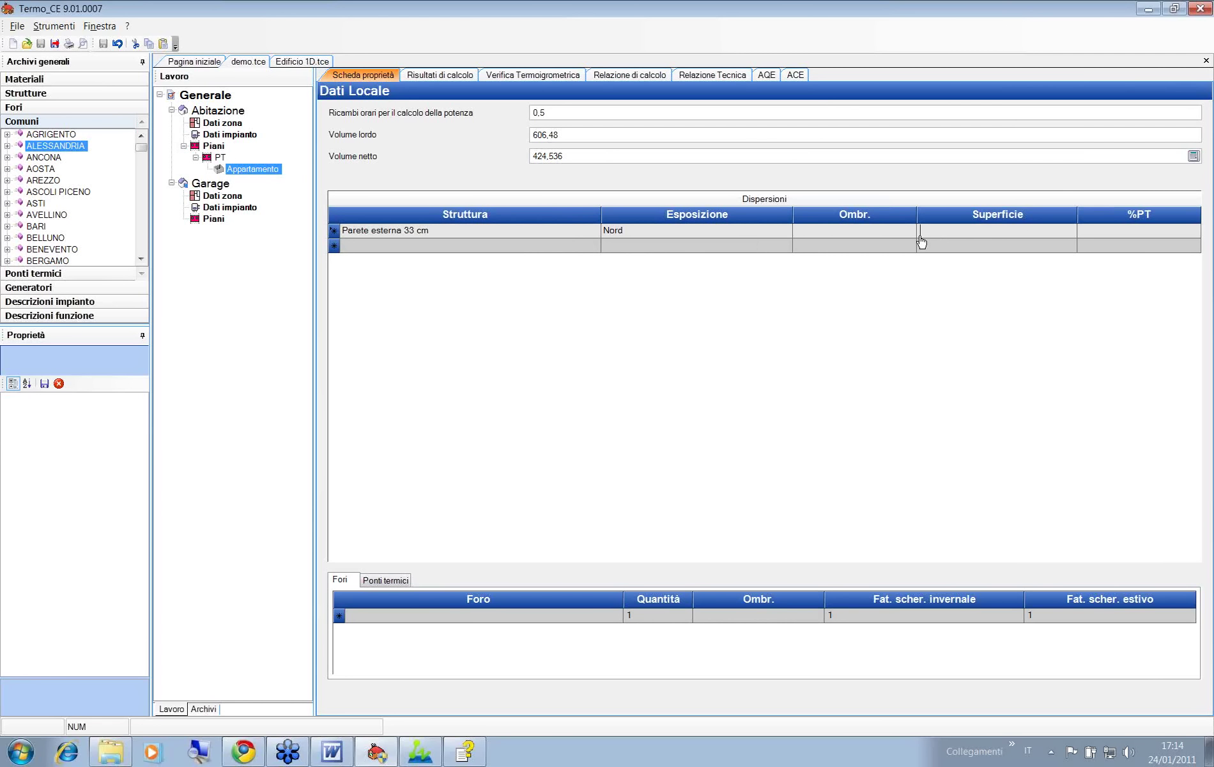
Switch to ZWCAD and open the Termo_CAD manual
click(470, 757)
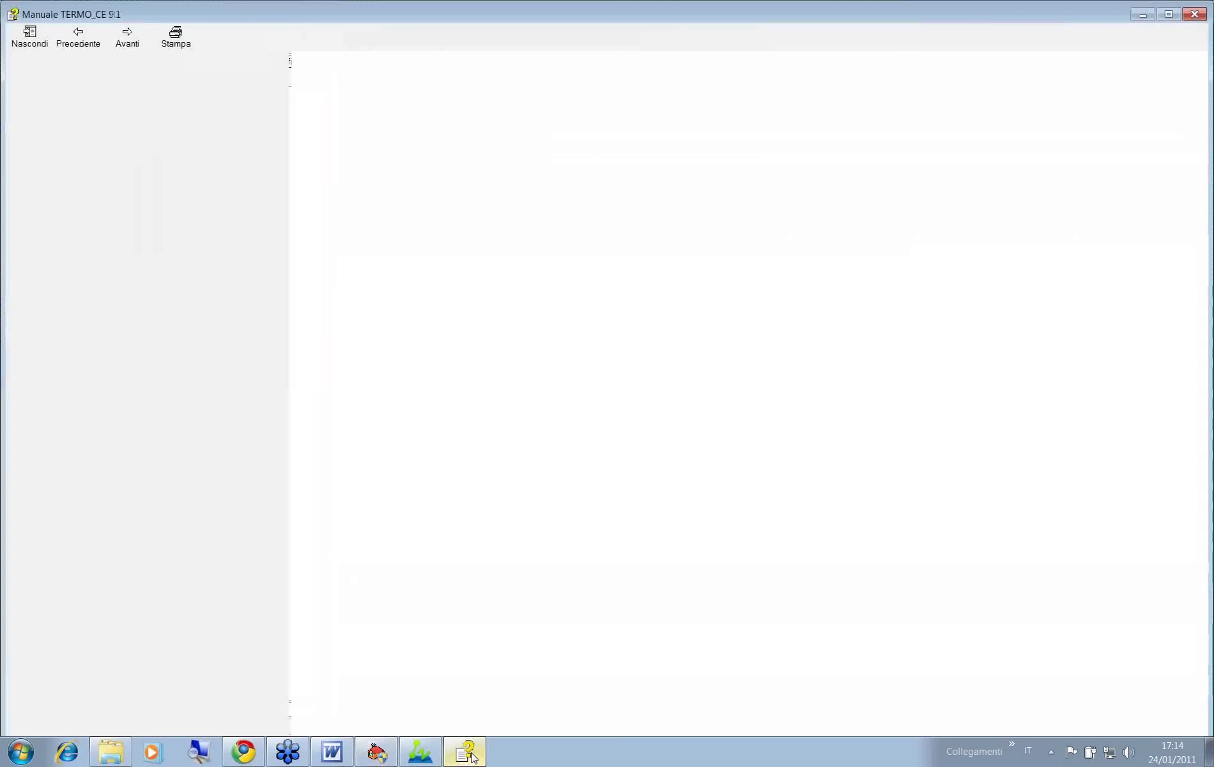
click(420, 755)
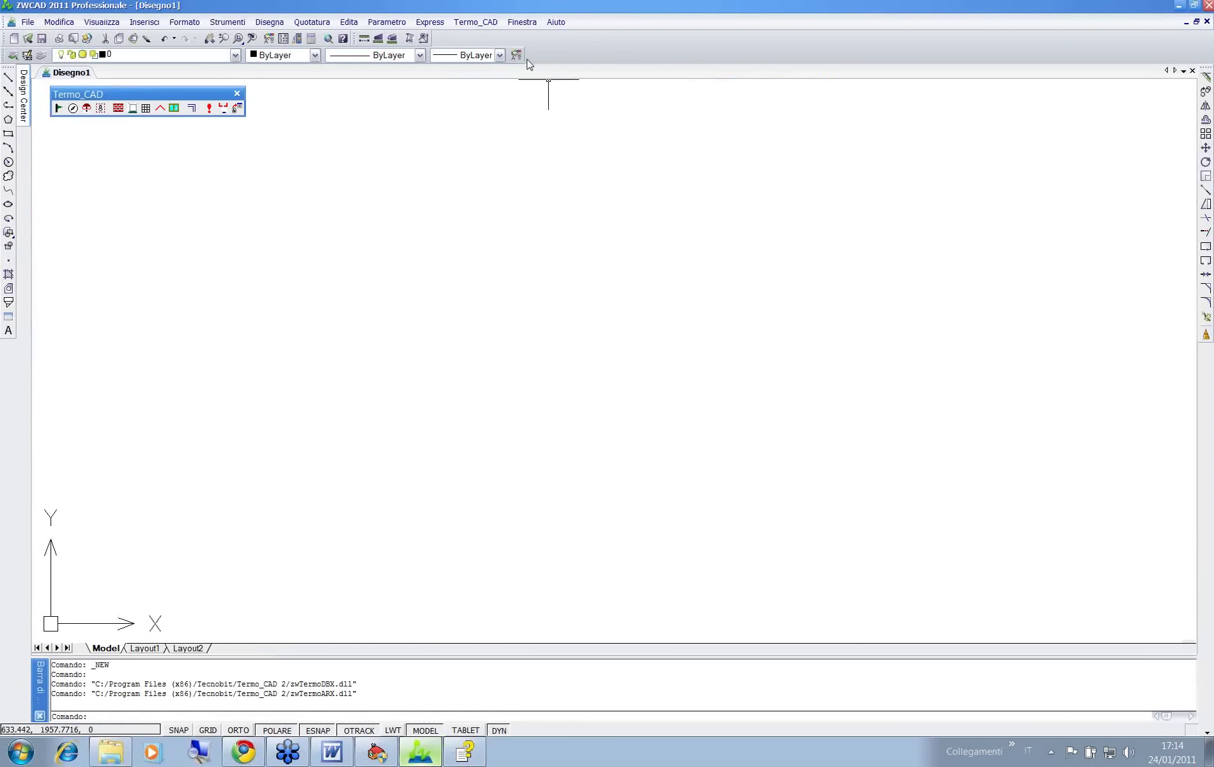
click(475, 22)
click(516, 257)
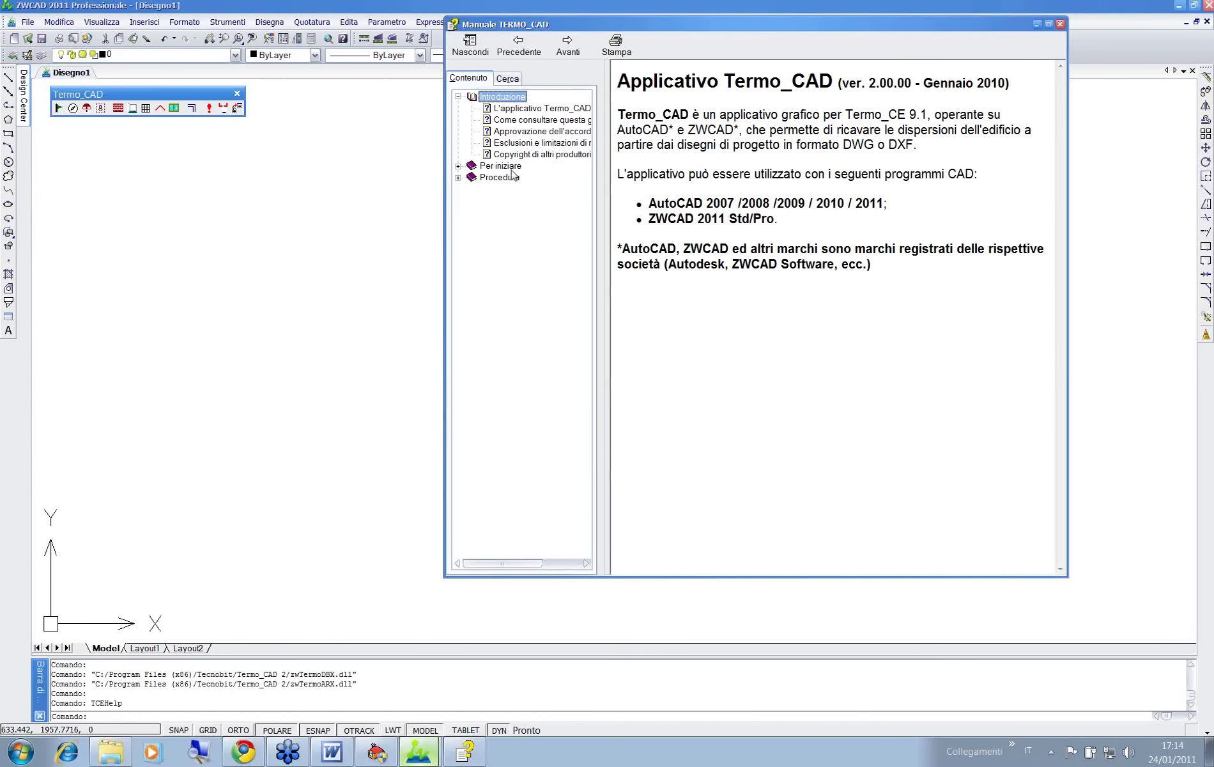
Examine the manual's Procedura topics on opening the drawing, associating the XML file and defining plans, close the manual and return to Termo_CE
click(458, 177)
click(509, 212)
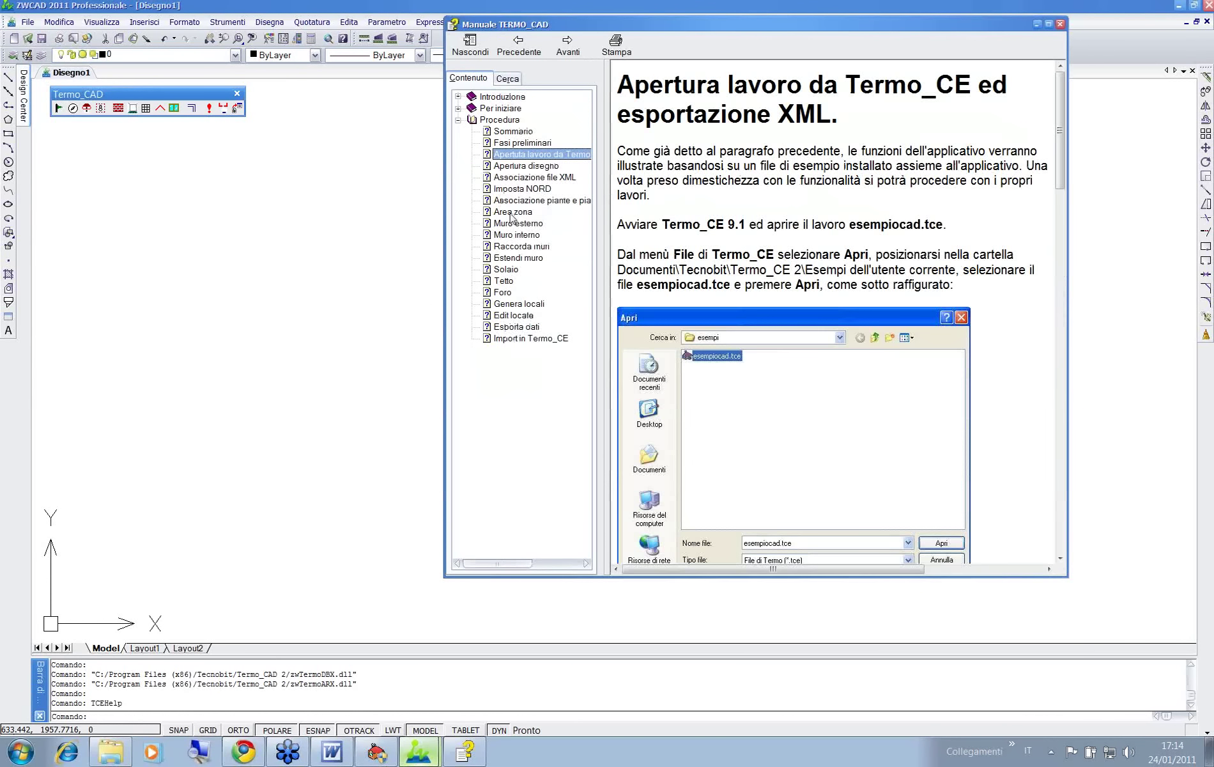
click(520, 167)
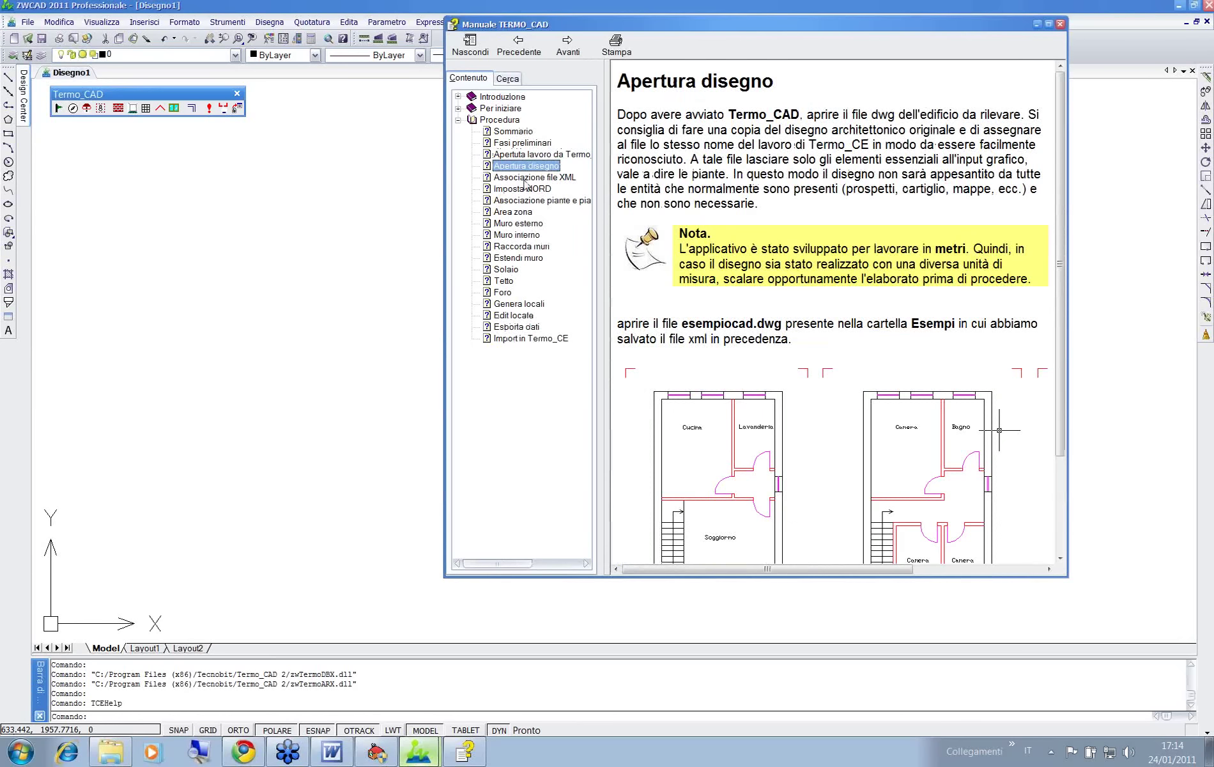
click(772, 218)
scroll(772, 217, down, 3)
click(538, 178)
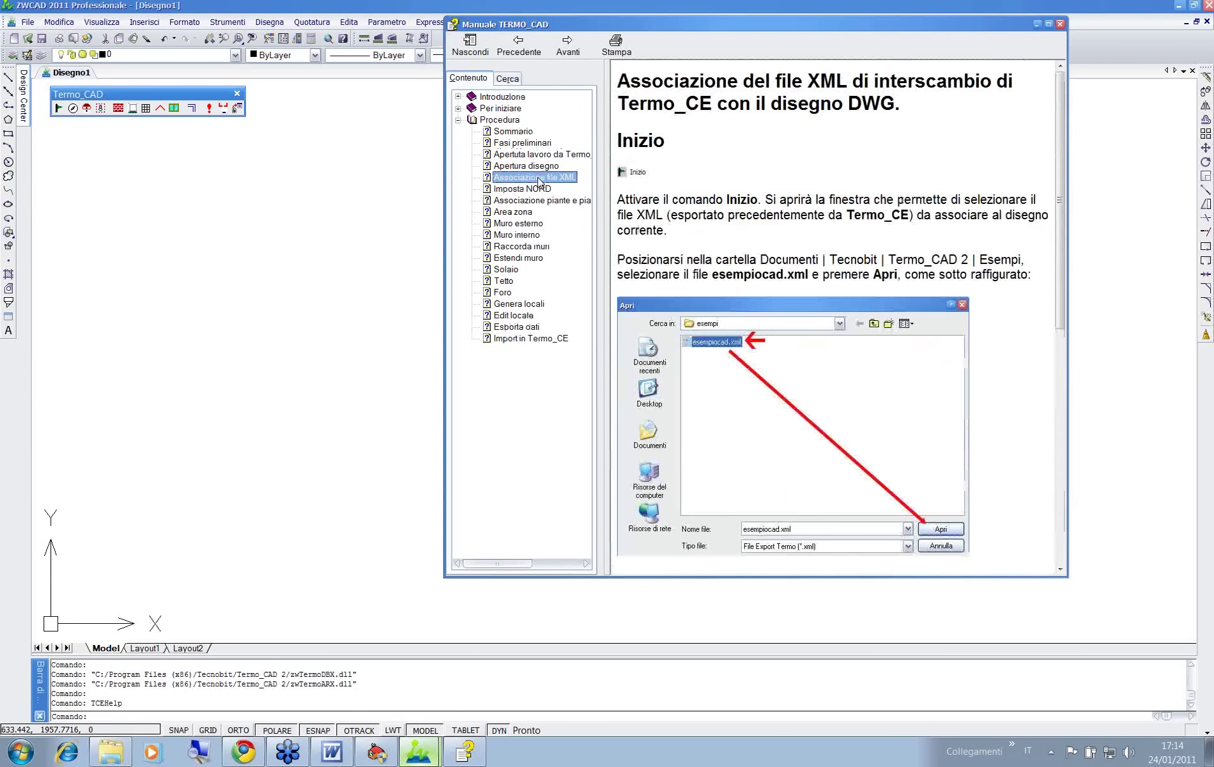
click(539, 188)
click(533, 201)
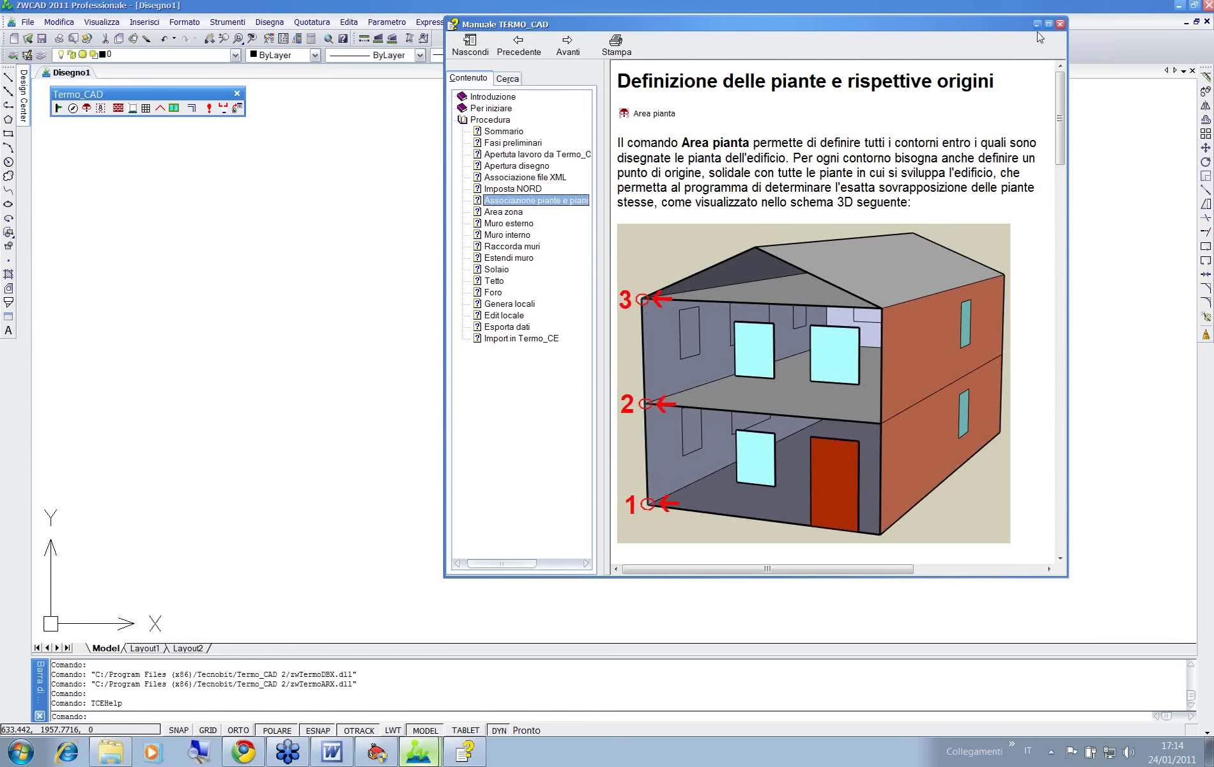
click(999, 10)
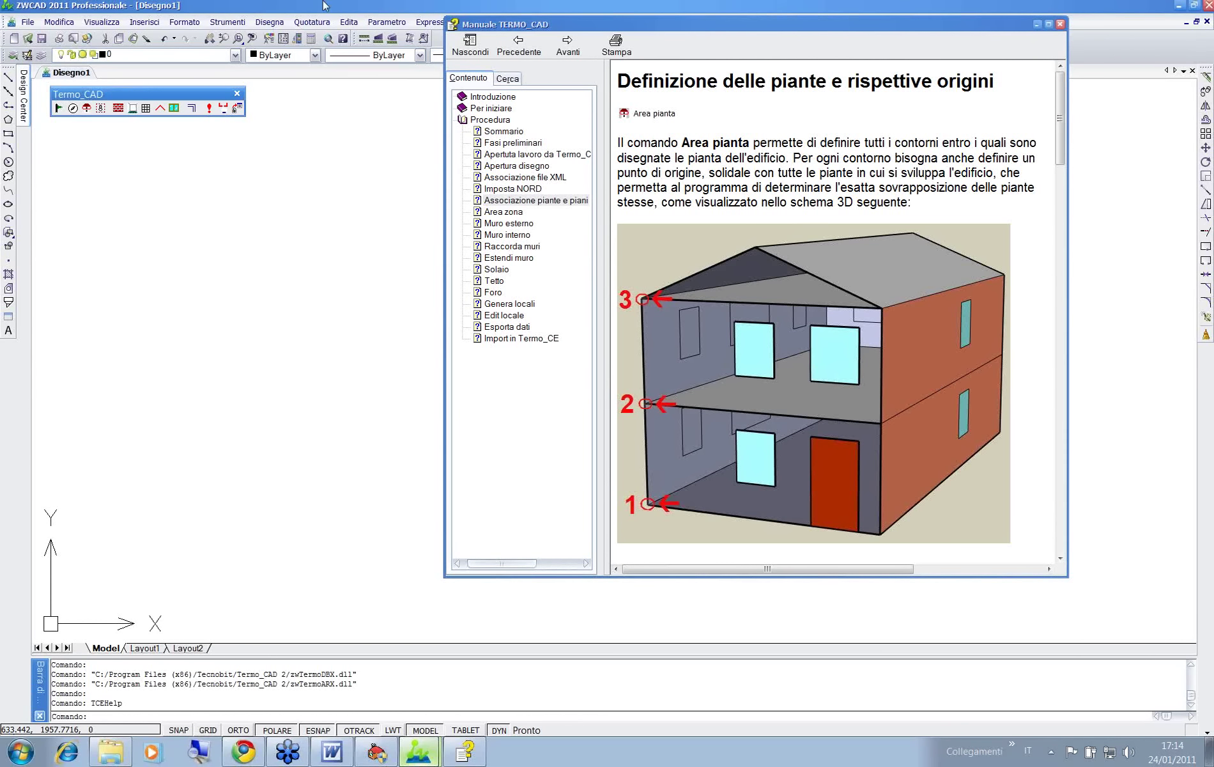
click(1059, 24)
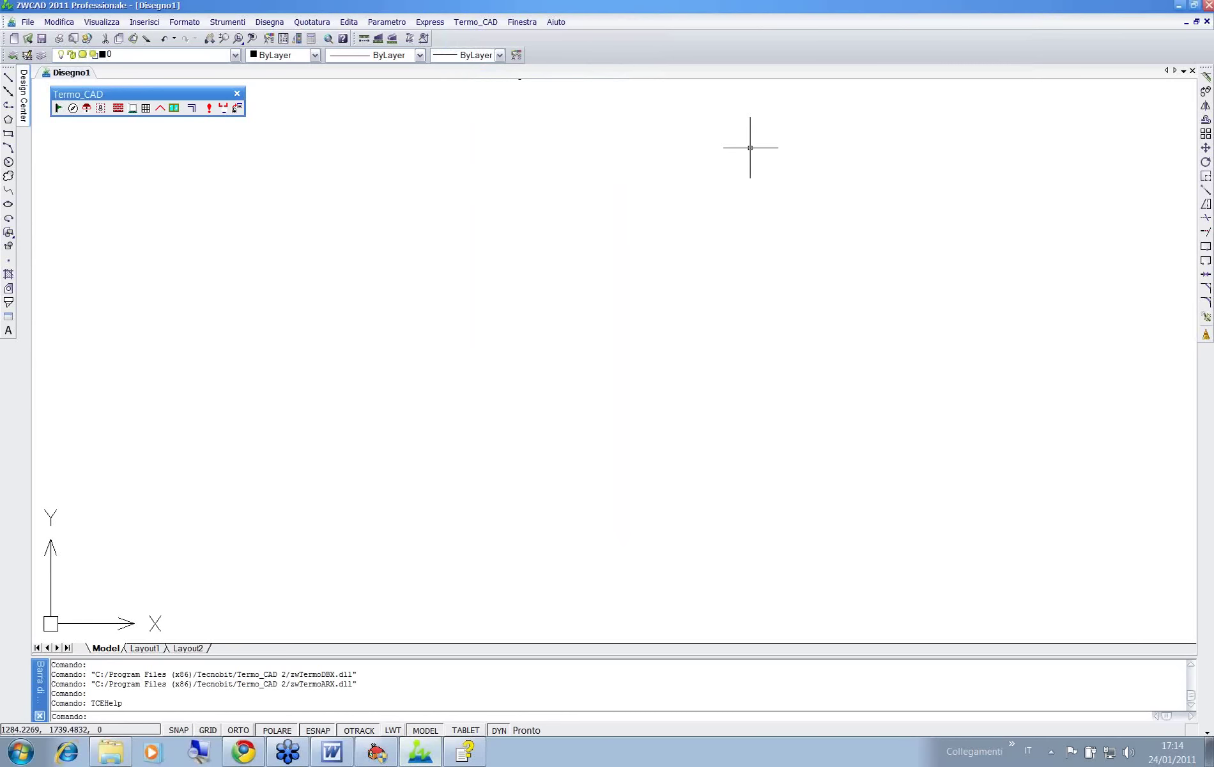
click(377, 752)
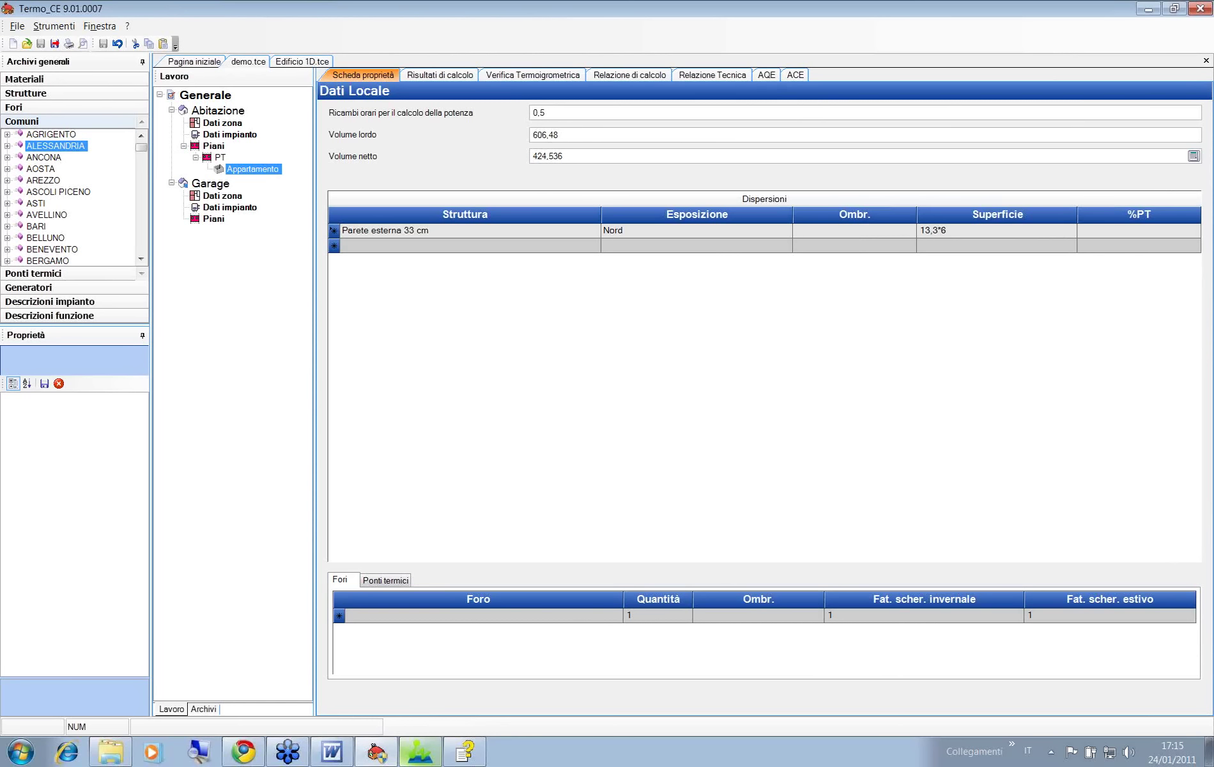
Commit the surface of the Parete esterna 33 cm entry, then review its thermal bridge percentage options and the Ponti termici table
key(Return)
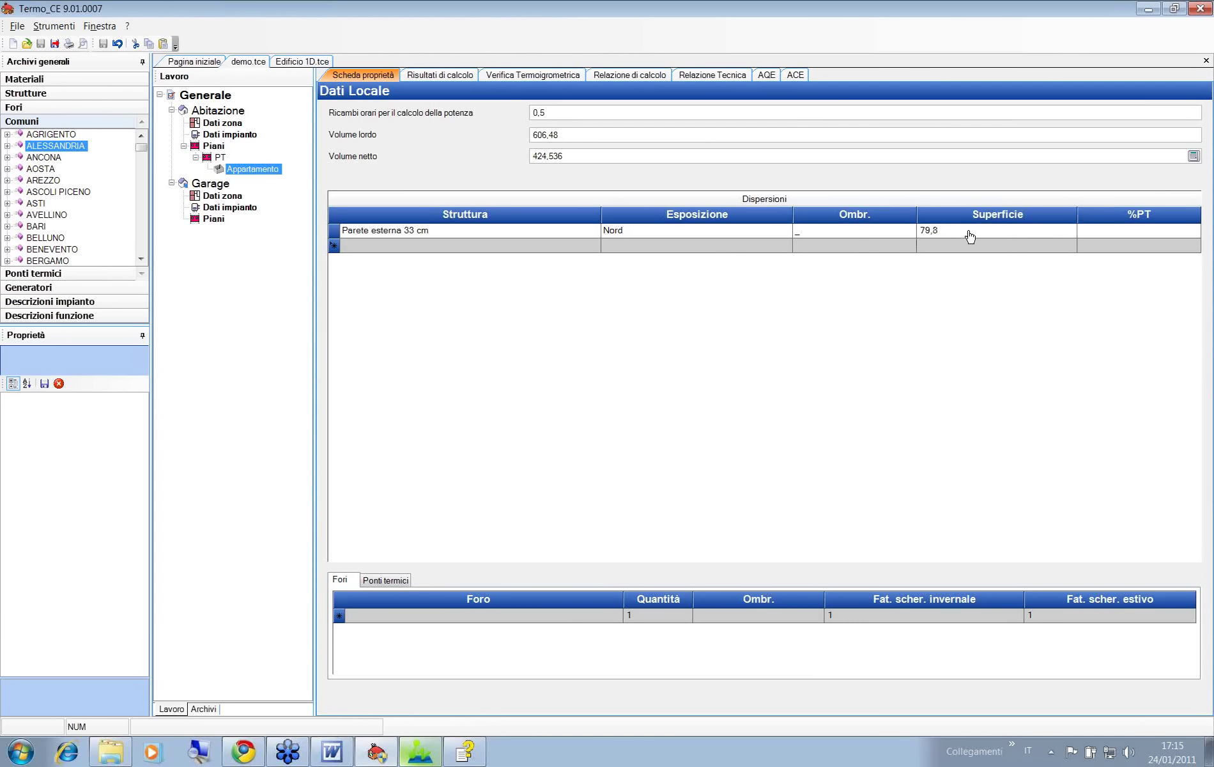
click(976, 231)
click(1194, 233)
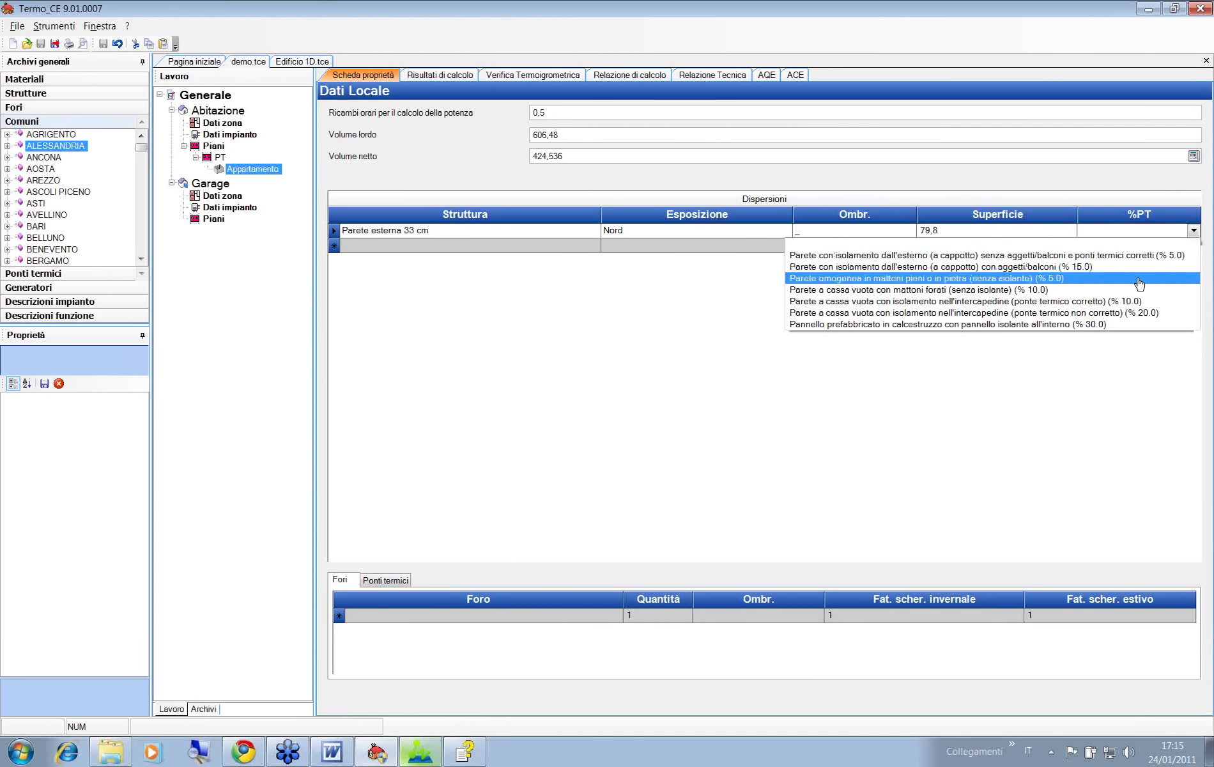
click(1130, 242)
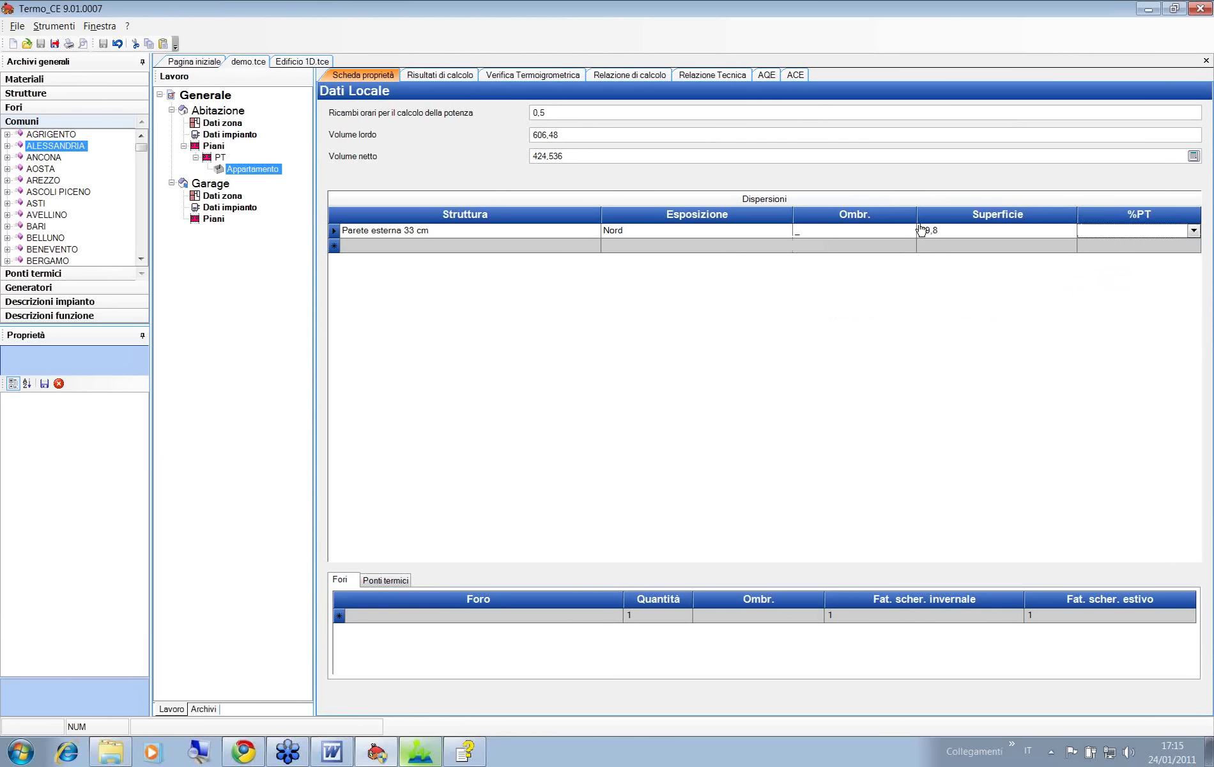
click(400, 582)
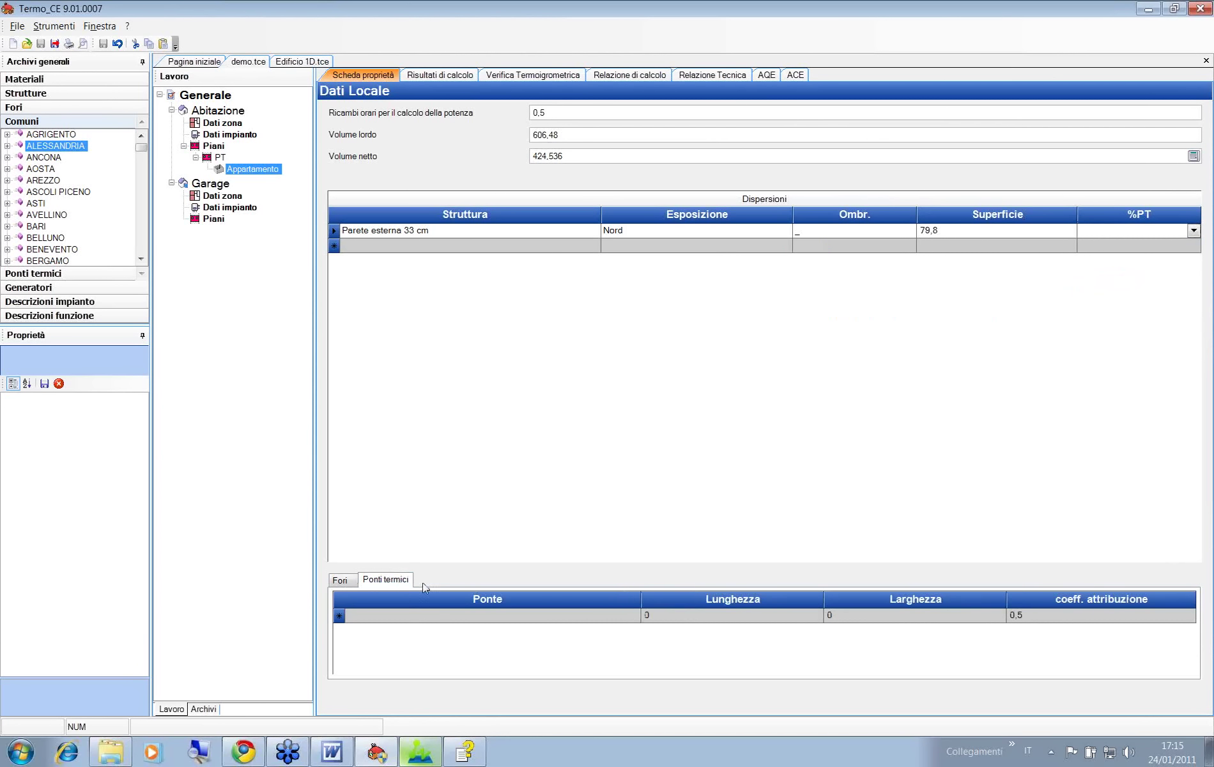
Add the 120x160 opening with quantity 2 to the north-facing Parete esterna 33 cm wall
click(340, 582)
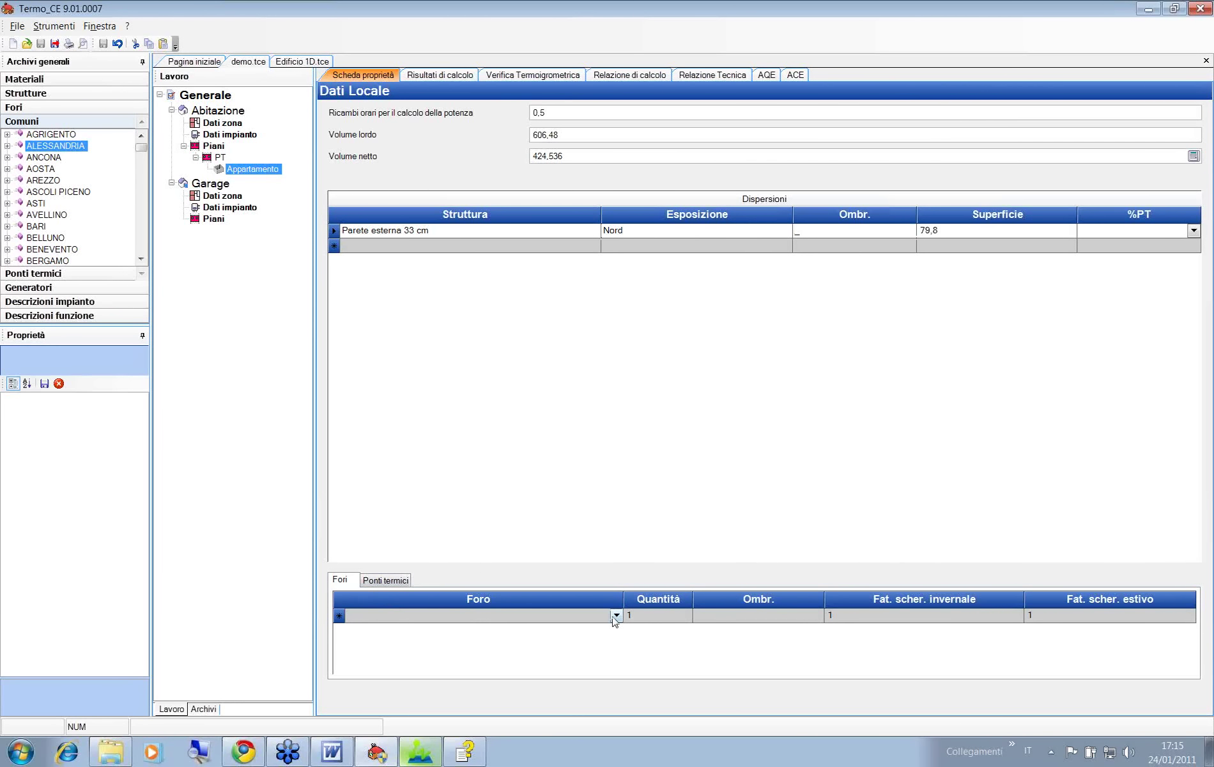
click(616, 616)
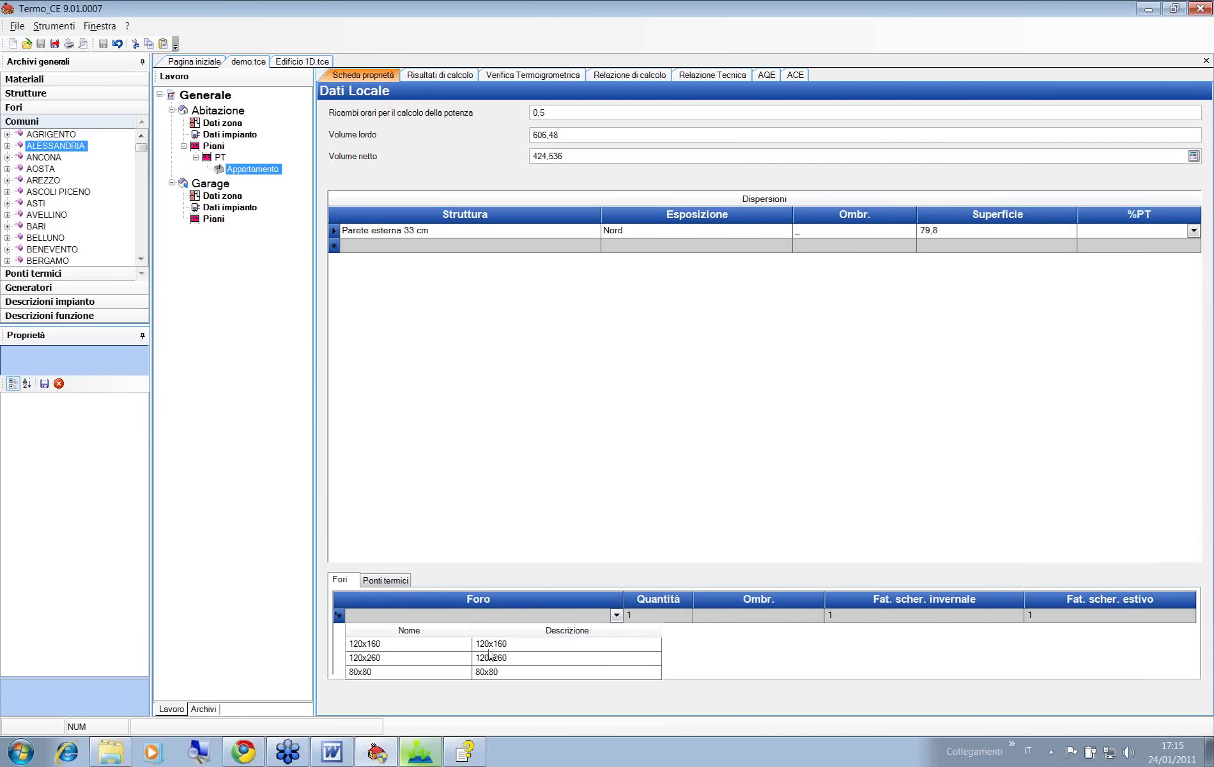
click(449, 649)
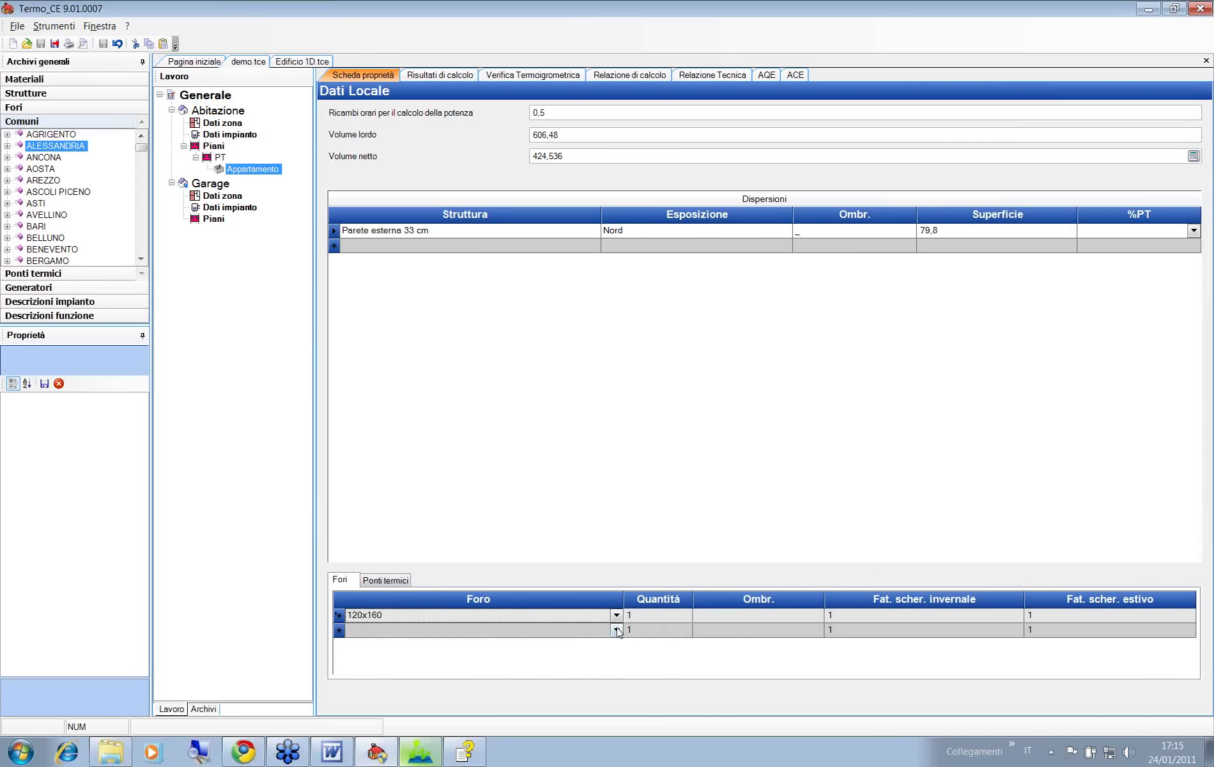
click(633, 617)
double_click(641, 615)
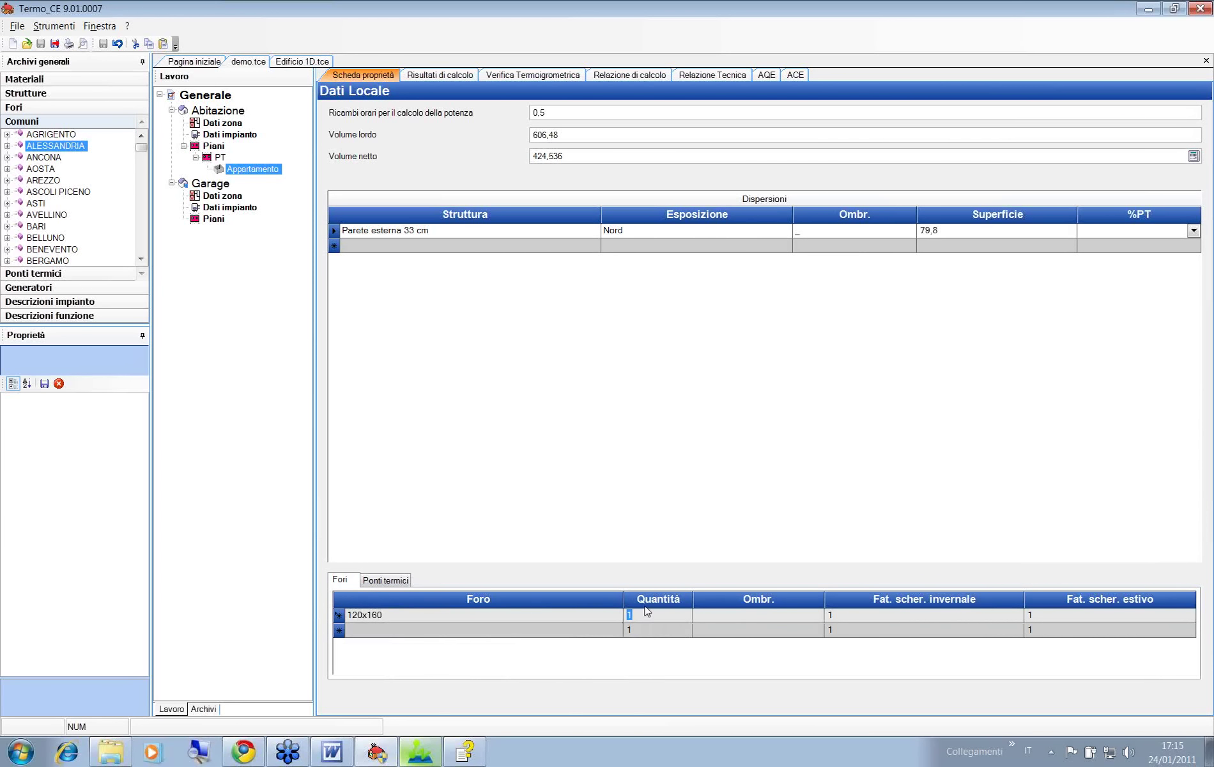
text(2)
click(939, 631)
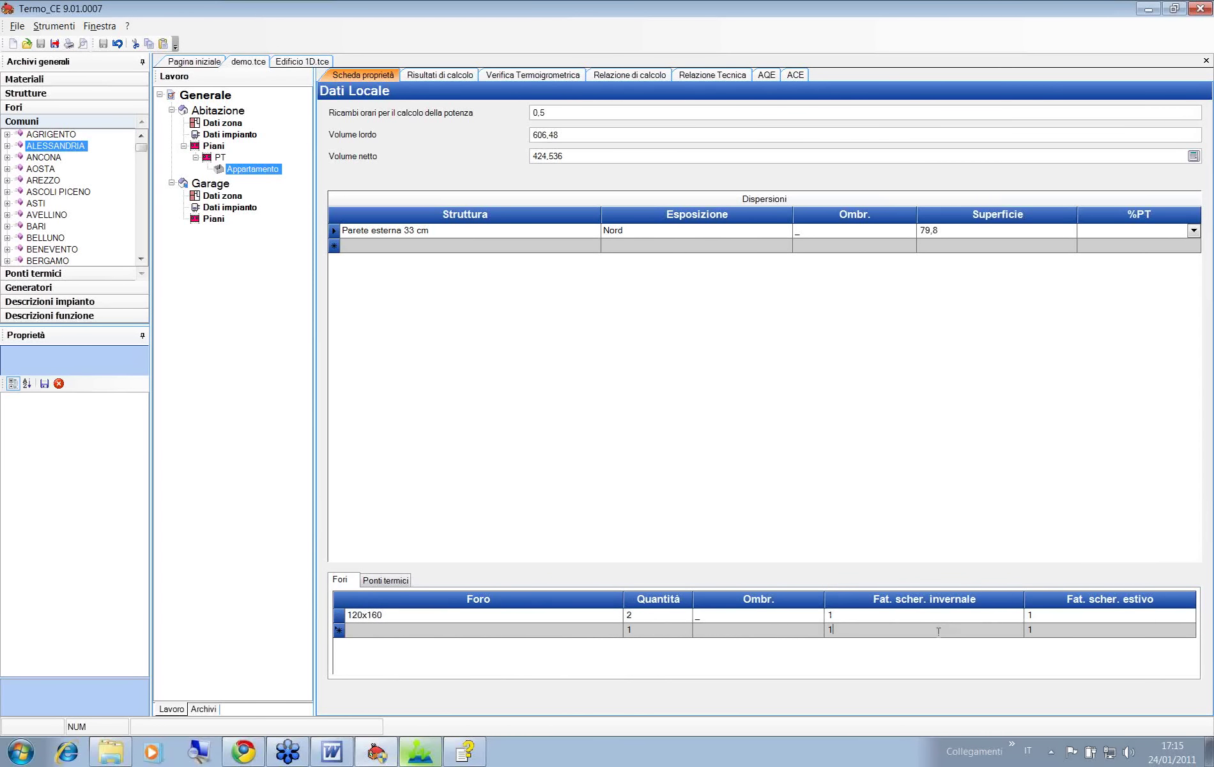
click(1030, 615)
mouse_move(879, 237)
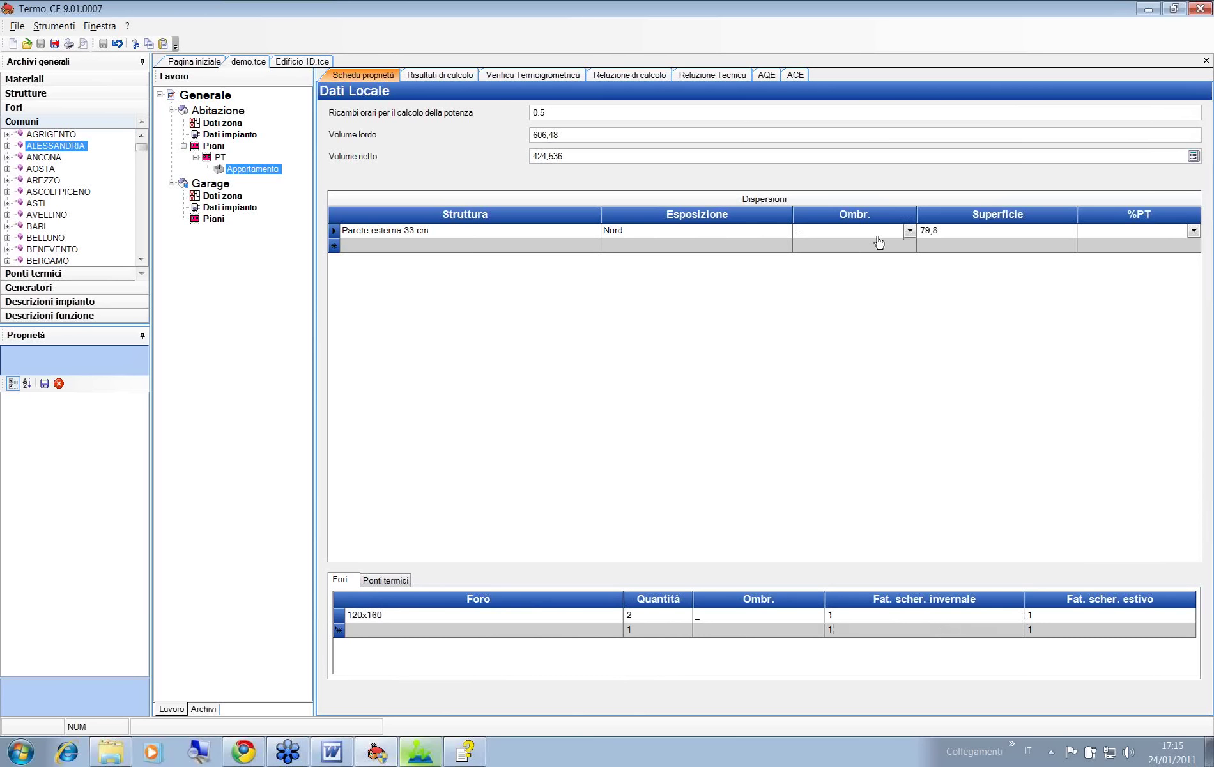